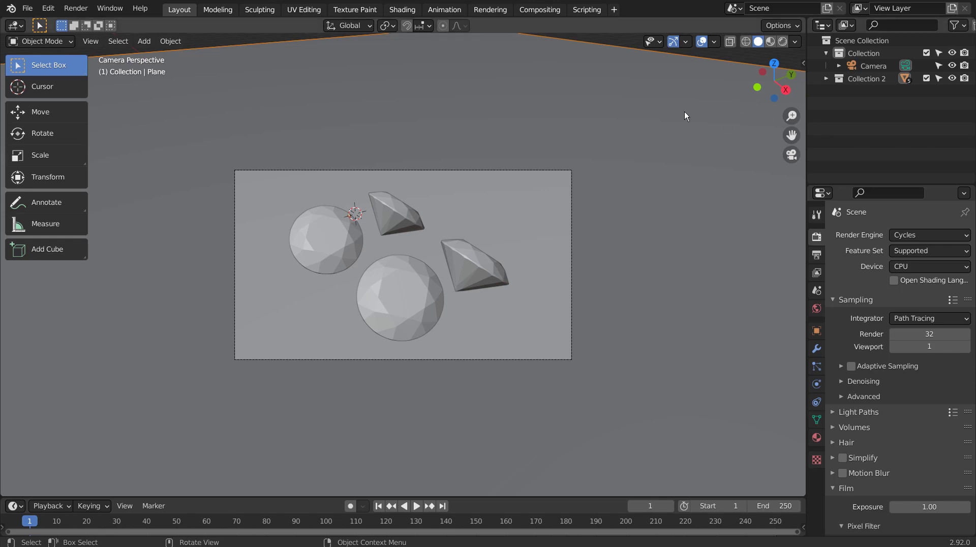
Hide Collection 2 in the viewport to leave an empty scene for adding new objects.
left_click(952, 78)
left_click(492, 192)
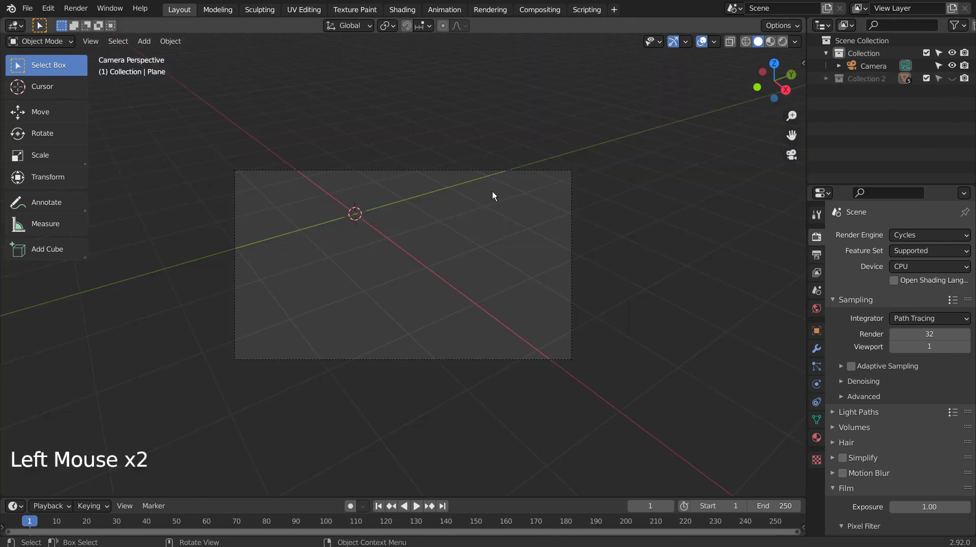
middle_click_drag(493, 191, 490, 279)
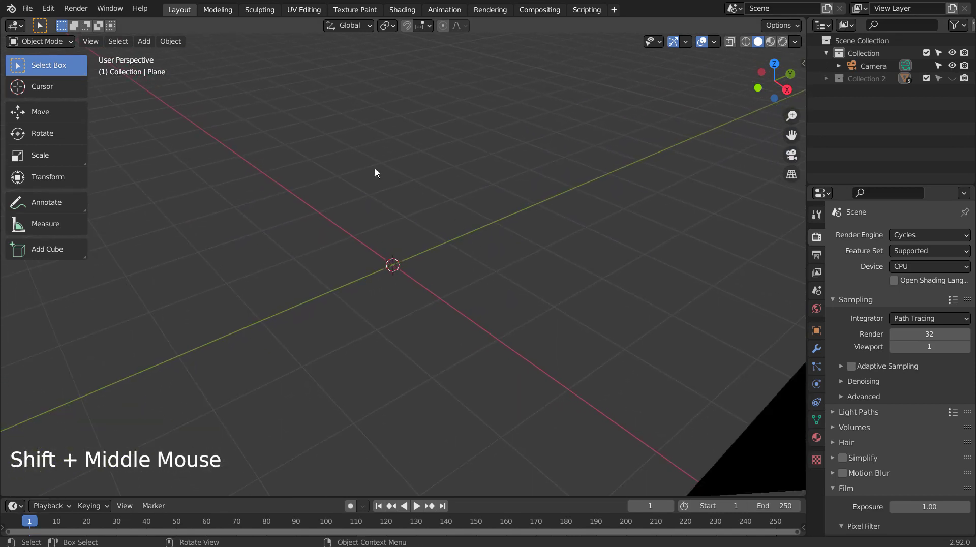
Add a Brilliant Diamond mesh at the 3D cursor and check its material in the Shading workspace.
key("shift+a")
mouse_move(360, 167)
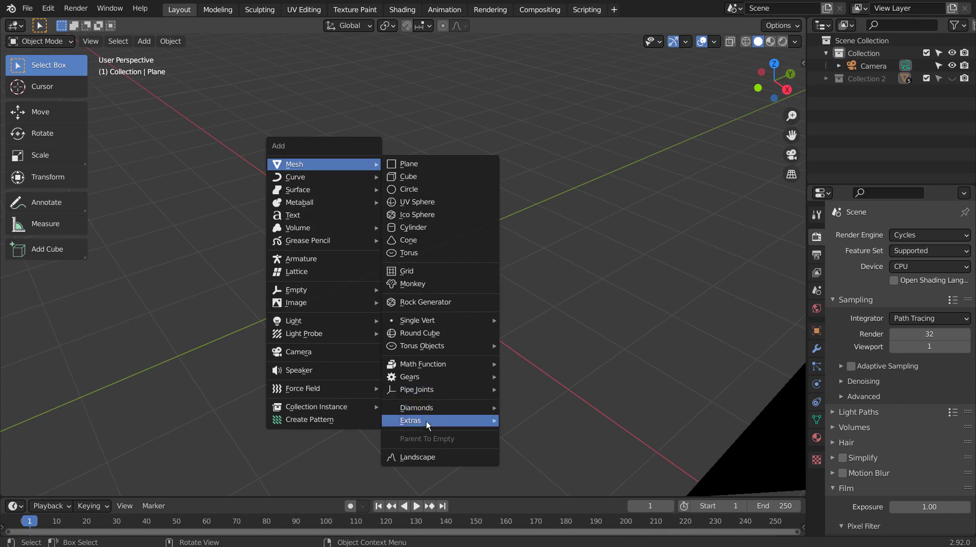
mouse_move(428, 423)
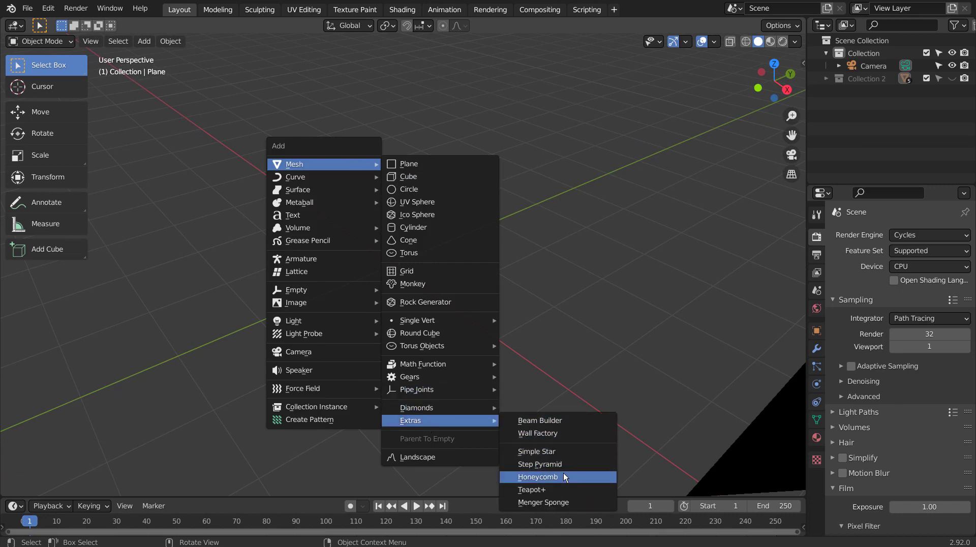
mouse_move(471, 408)
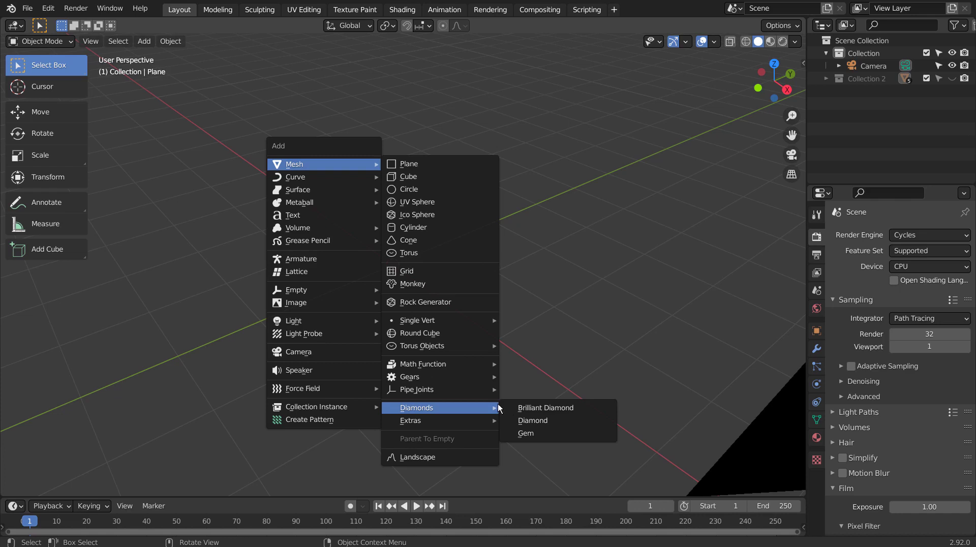
left_click(590, 410)
scroll(479, 332, "up", 4)
middle_click_drag(479, 333, 501, 276)
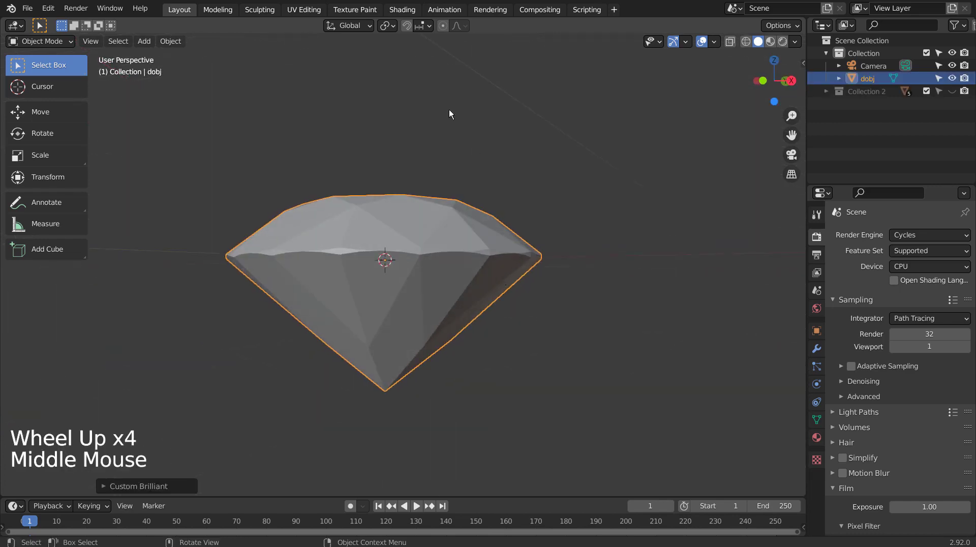
left_click(394, 10)
left_click(394, 10)
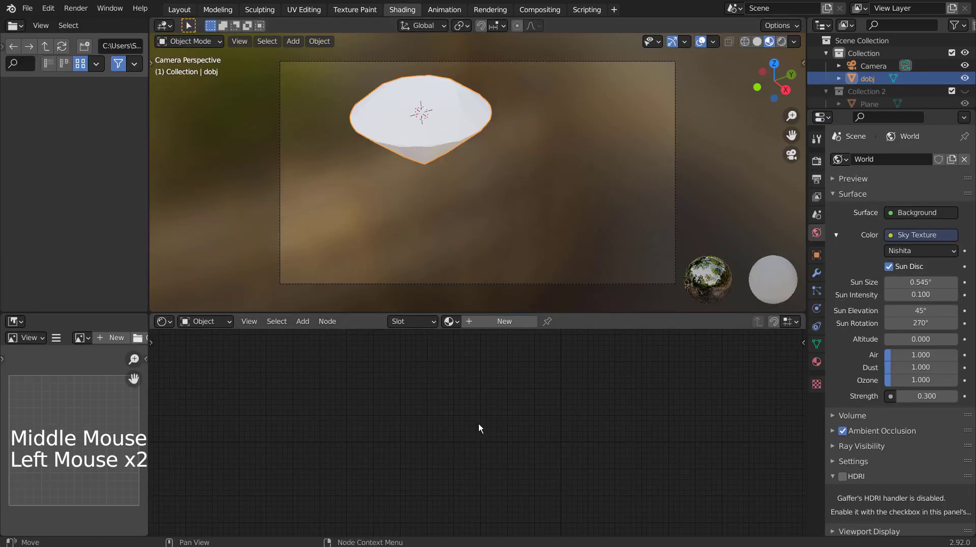
Return to the Layout workspace and delete the Brilliant Diamond mesh.
left_click(182, 9)
left_click(421, 329)
key("x")
left_click(421, 329)
Add the plain Diamond mesh from the diamond primitives and check its material in the Shading workspace.
key("shift+a")
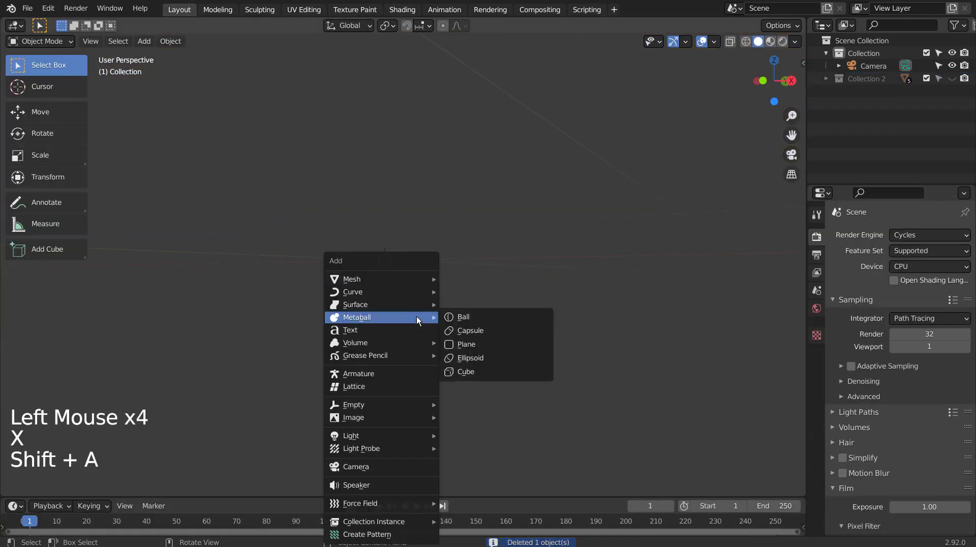
mouse_move(422, 280)
mouse_move(506, 229)
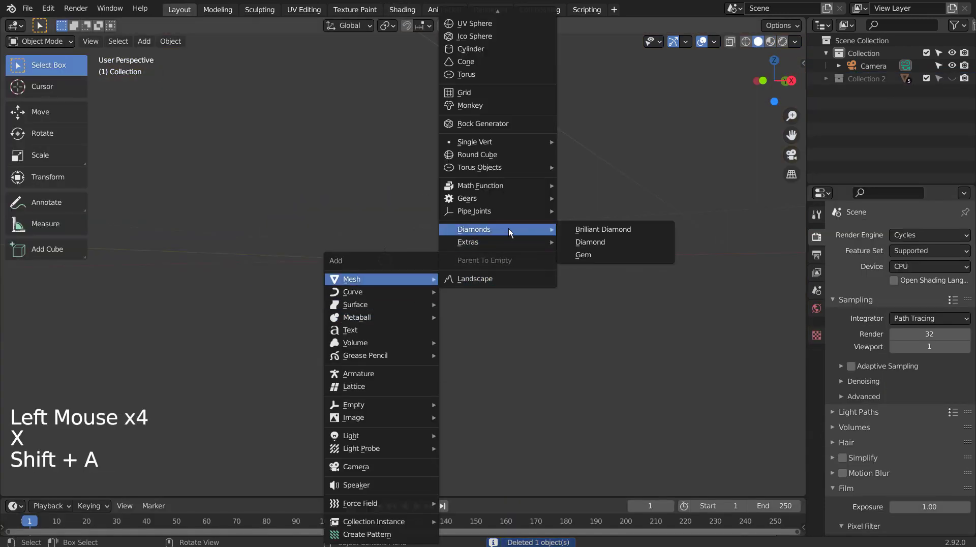
left_click(630, 242)
left_click(402, 9)
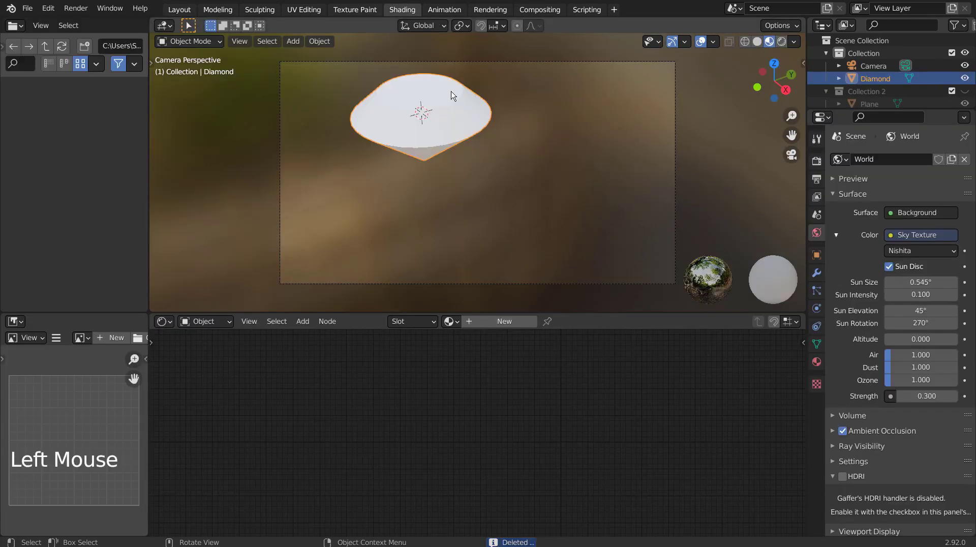
left_click(453, 95)
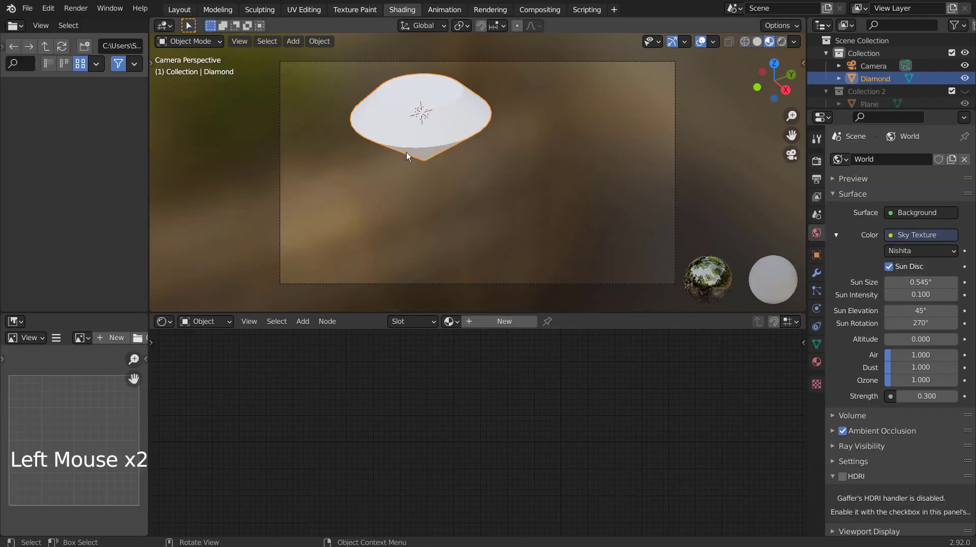
Return to the Layout workspace and delete the plain Diamond mesh.
left_click(179, 10)
left_click(376, 223)
key("x")
left_click(378, 227)
Search the add-ons in the preferences for "jewel" to check the JewelCraft add-on, then close the preferences.
left_click(48, 8)
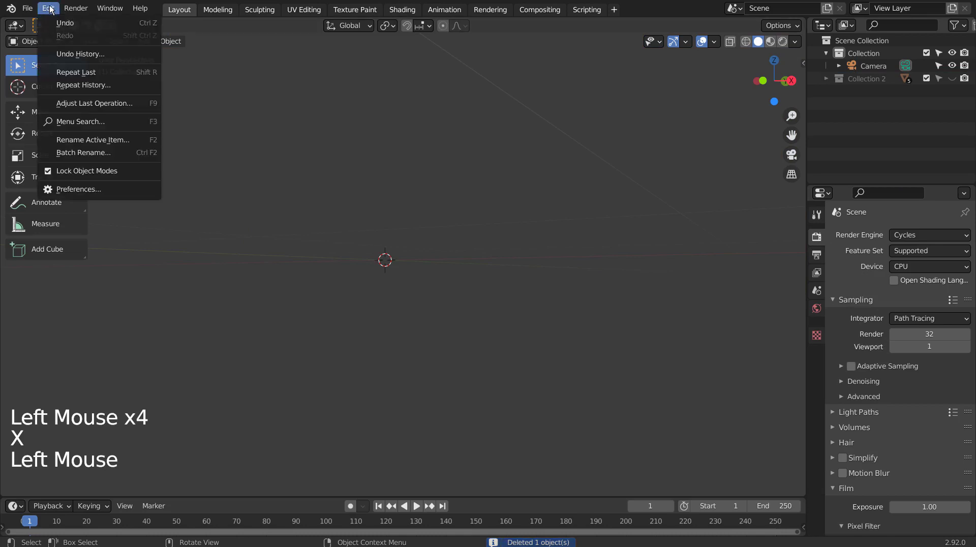
left_click(84, 189)
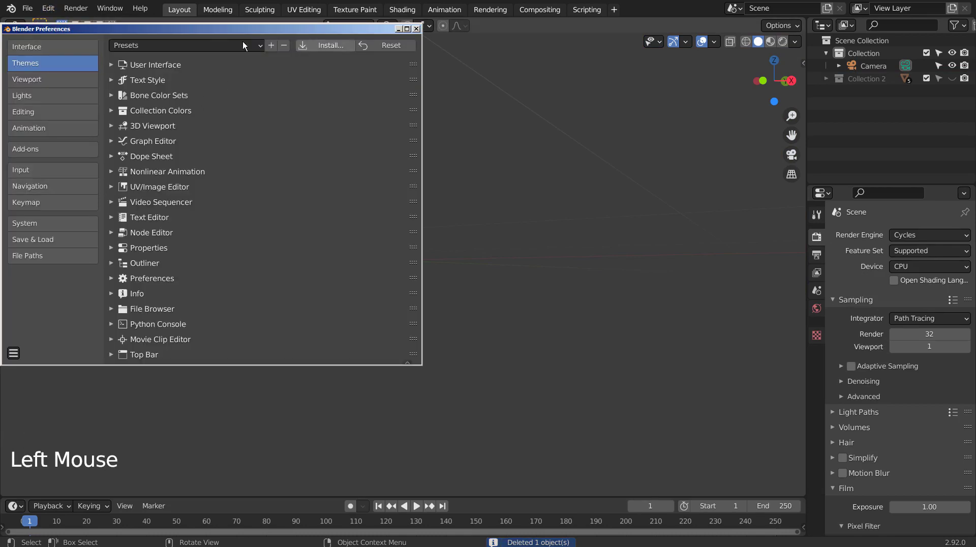
left_click(61, 148)
left_click(355, 60)
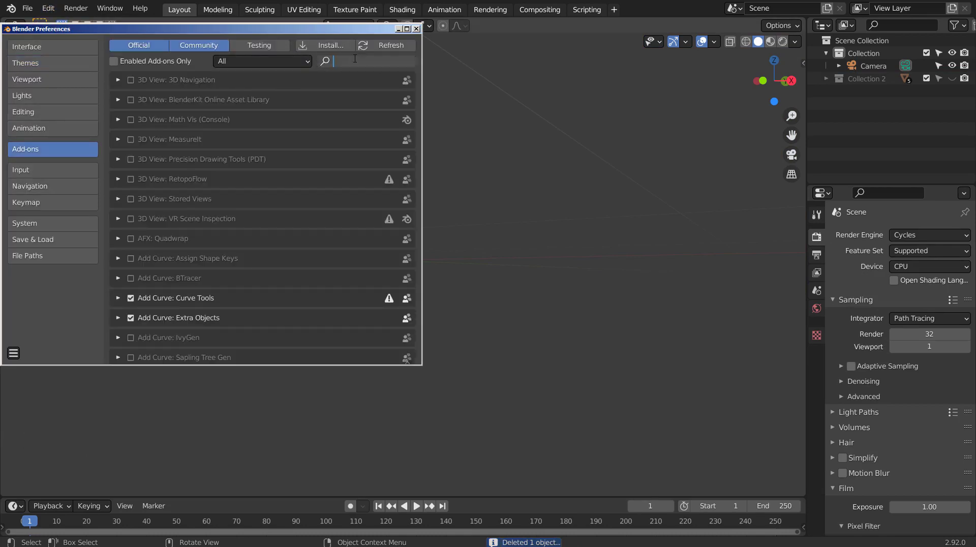
type("jewel")
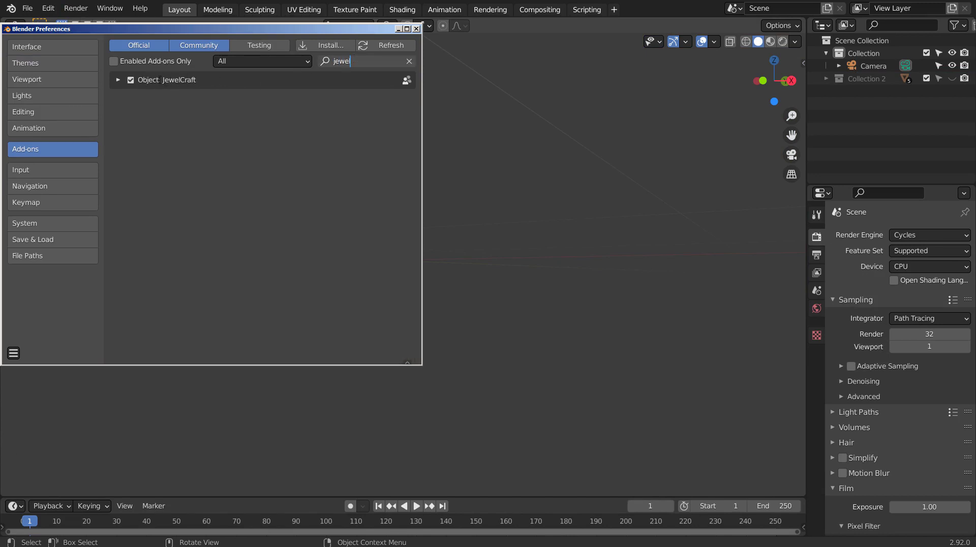
left_click(417, 29)
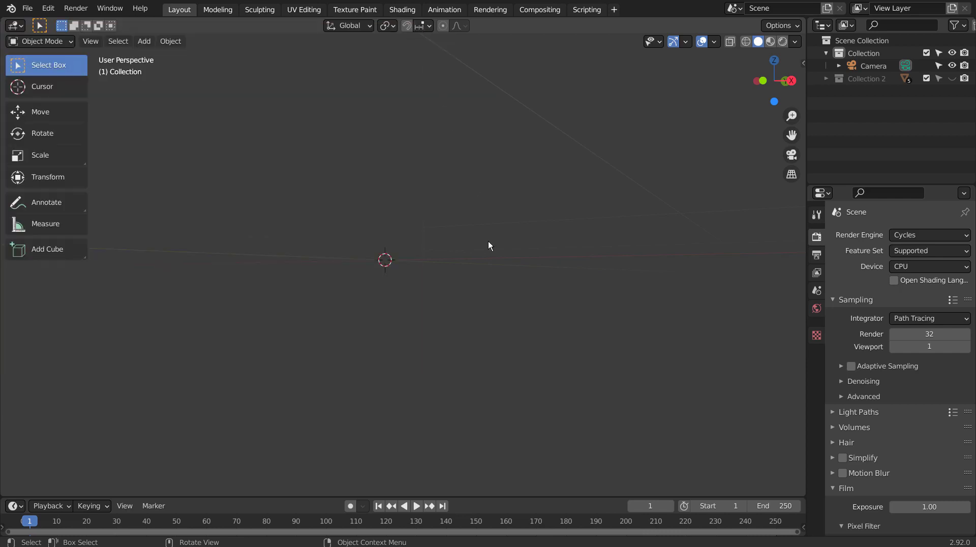
Add a round gem with the JewelCraft add-on, using size 1 m and Diamond as the stone.
left_click(487, 245)
key("shift+a")
mouse_move(465, 250)
key("b")
key("n")
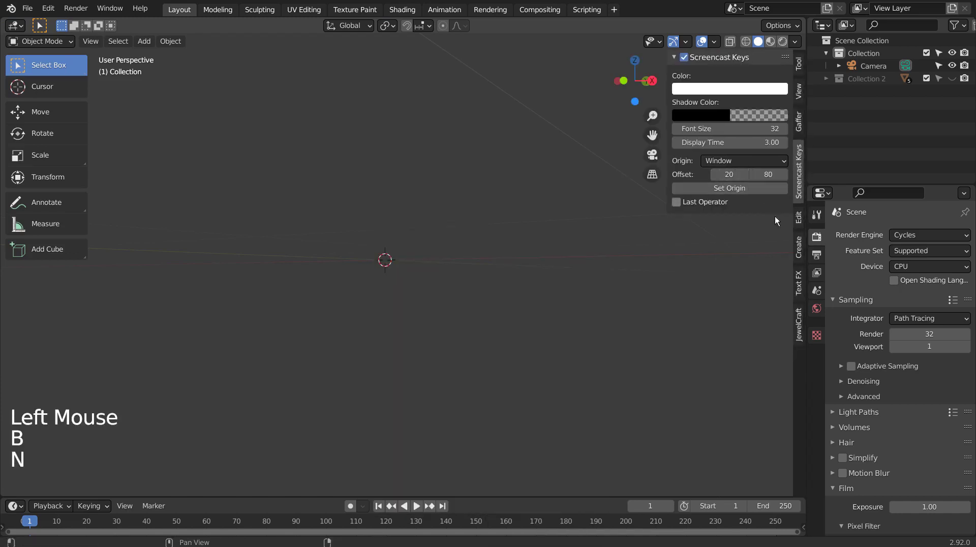
left_click(798, 325)
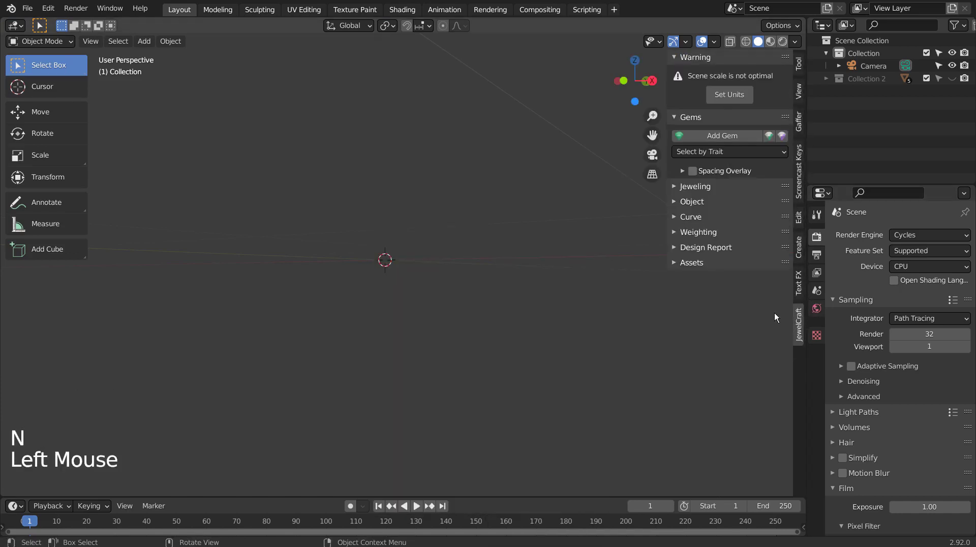
left_click(717, 140)
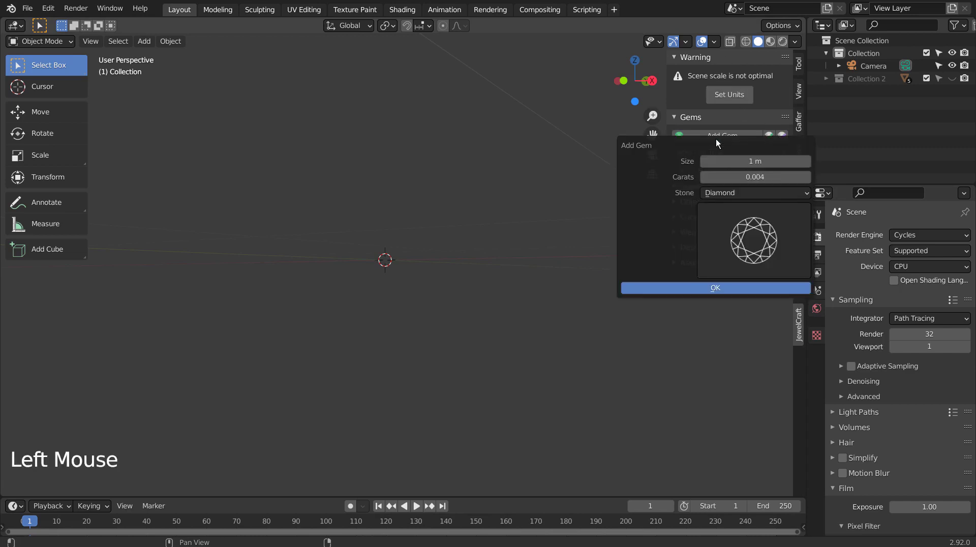
left_click(739, 196)
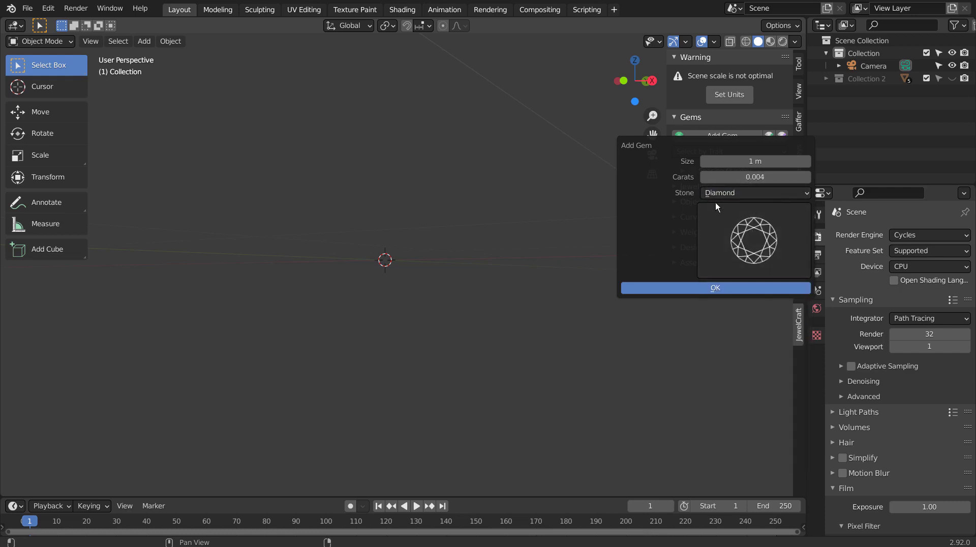
left_click(700, 287)
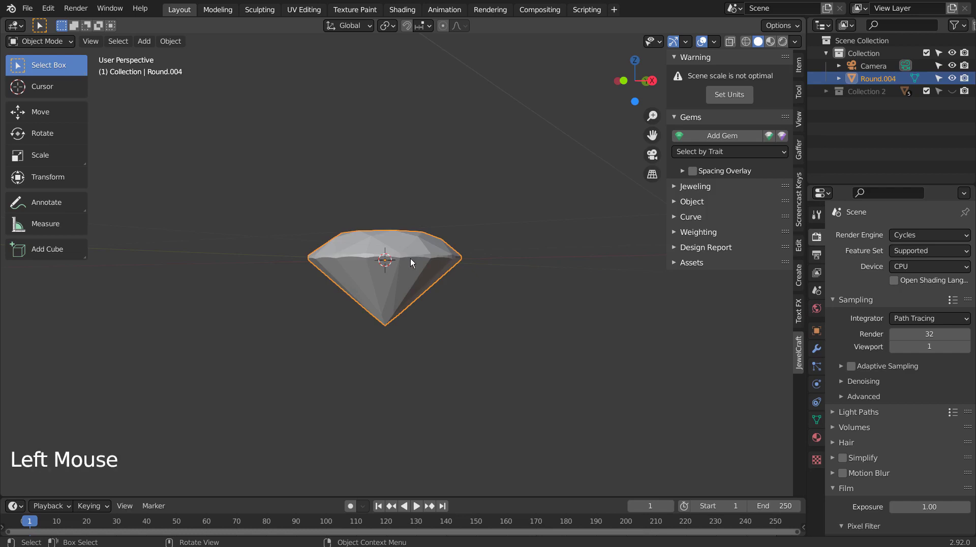
Examine the new gem's Diamond material in the Shading workspace, including the Principled BSDF settings in a maximized node editor.
left_click(396, 10)
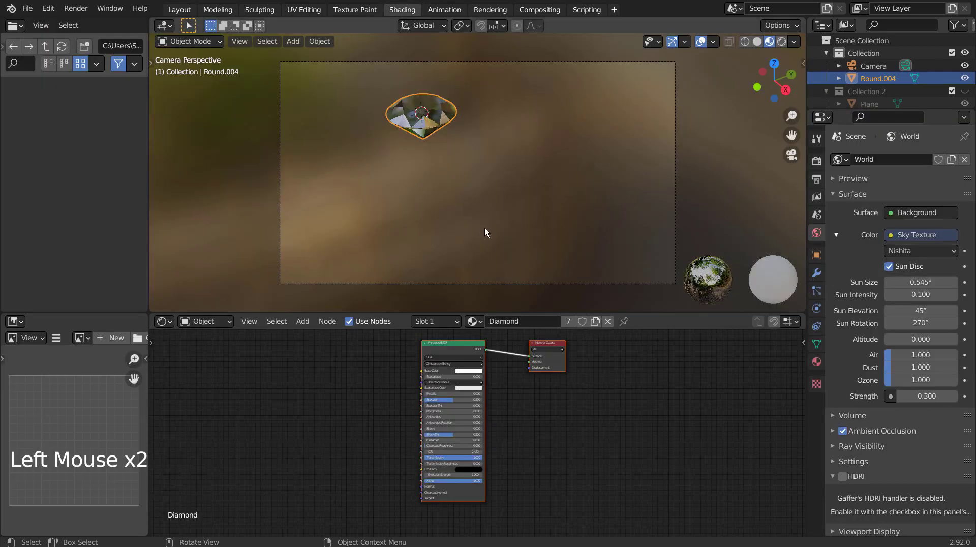
middle_click_drag(428, 138, 442, 152)
scroll(511, 398, "up", 6)
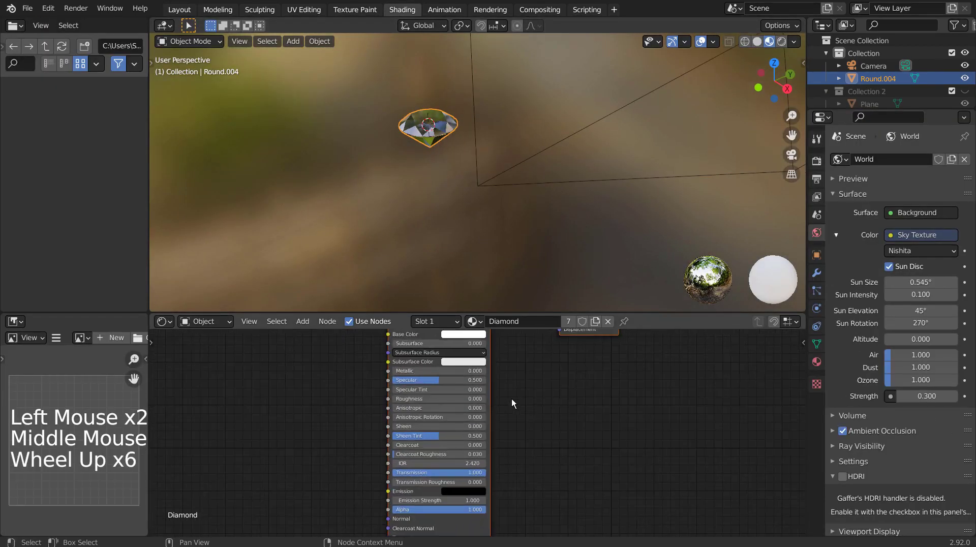
middle_click_drag(511, 398, 504, 448, "shift")
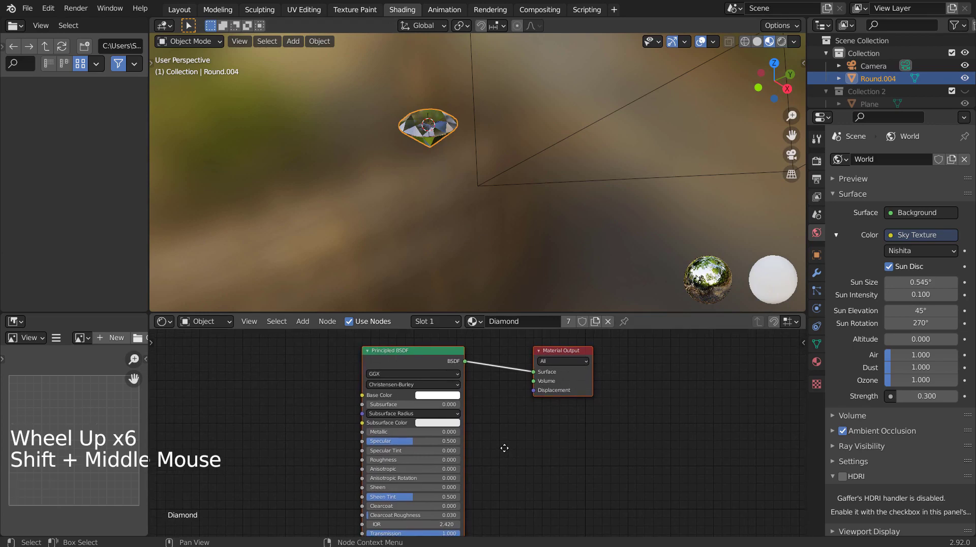
key("ctrl+space")
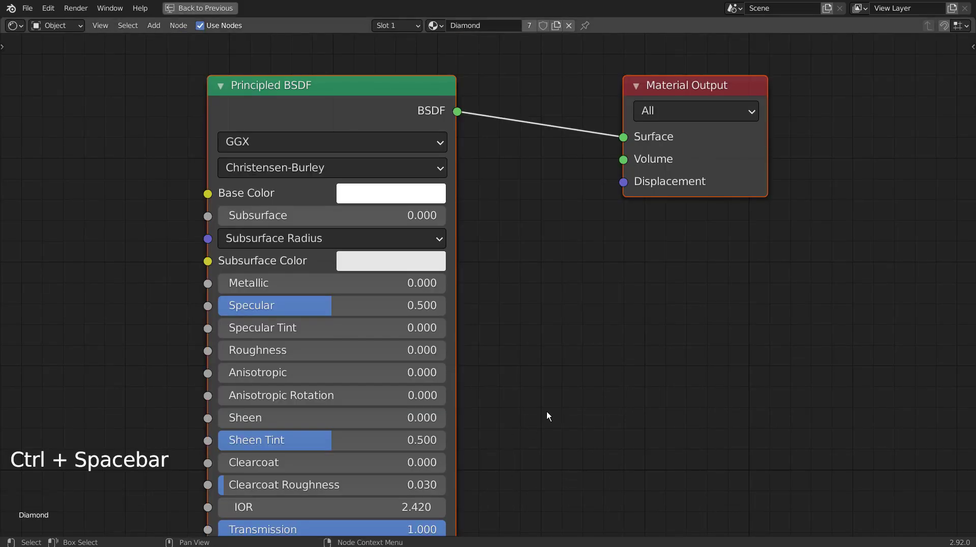
scroll(548, 411, "down", 3)
middle_click_drag(549, 409, 536, 352, "shift")
scroll(535, 353, "down", 2)
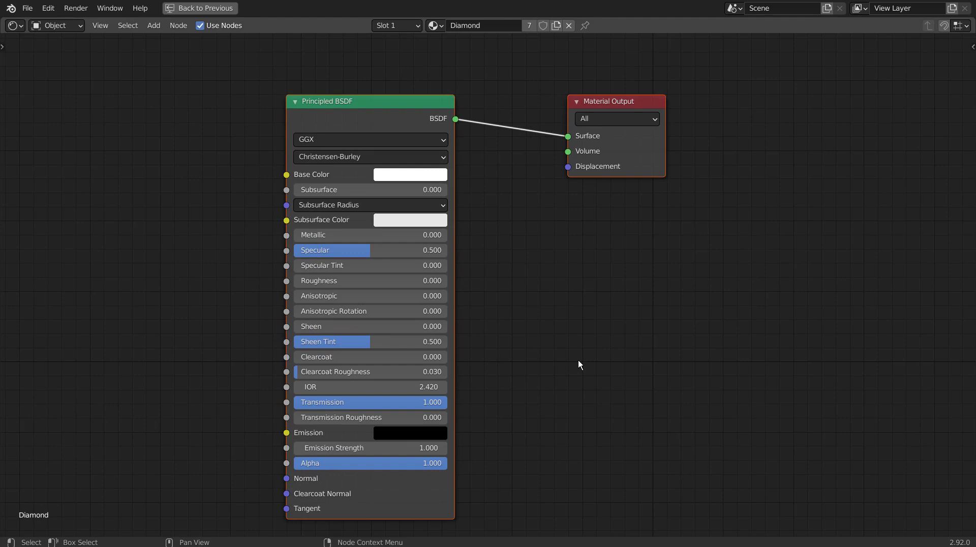
key("ctrl")
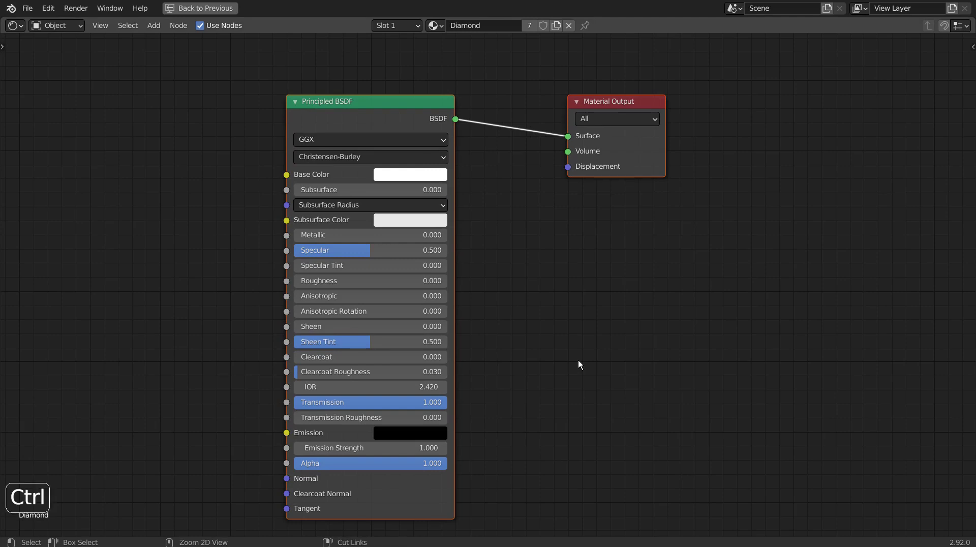
key("ctrl+space")
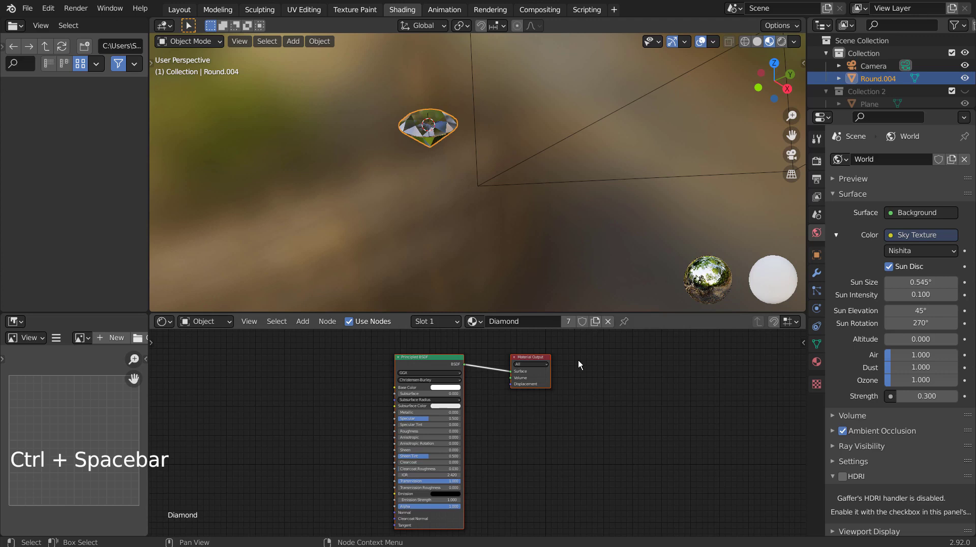
left_click(456, 201)
middle_click_drag(456, 201, 562, 224)
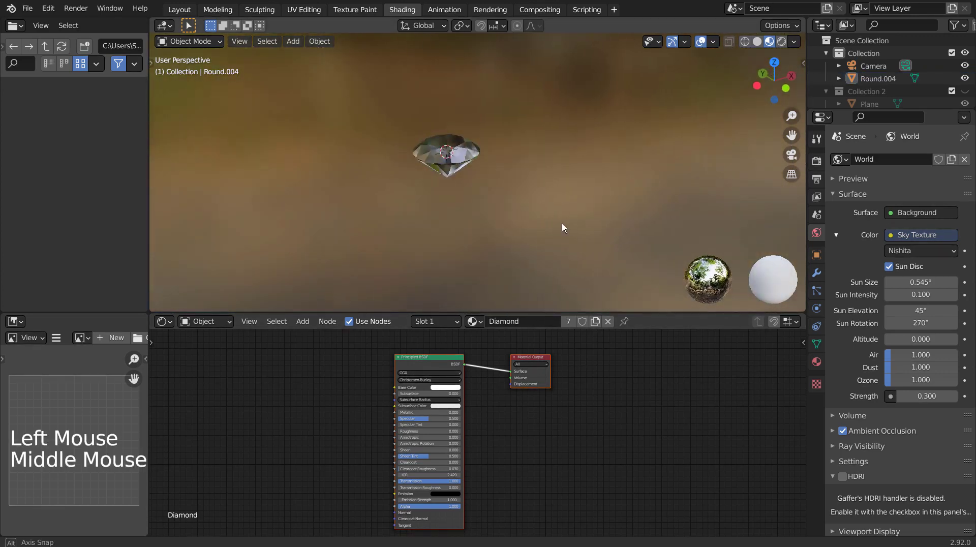
In the Layout workspace, hide the new gem, show and expand Collection 2, and switch to the camera view.
left_click(181, 9)
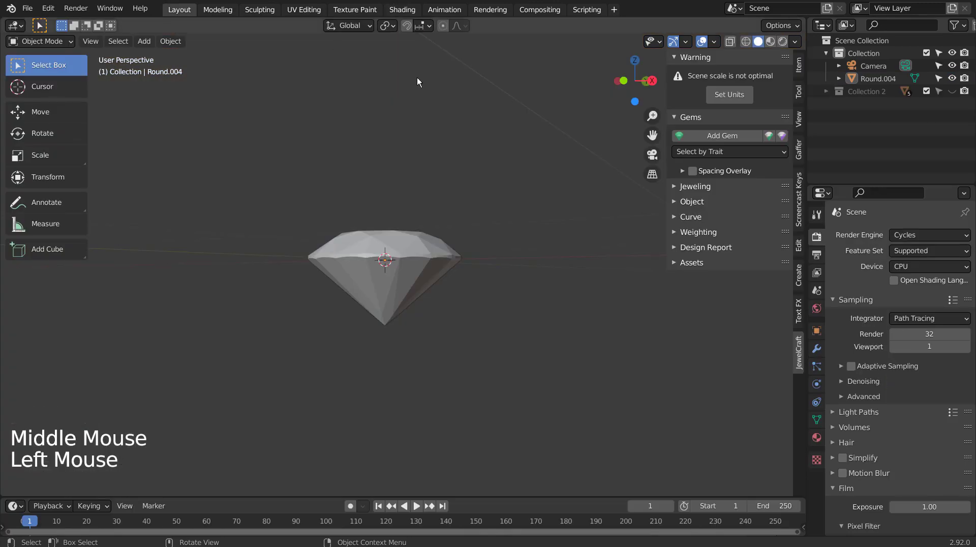
left_click(952, 79)
left_click(952, 91)
left_click(826, 91)
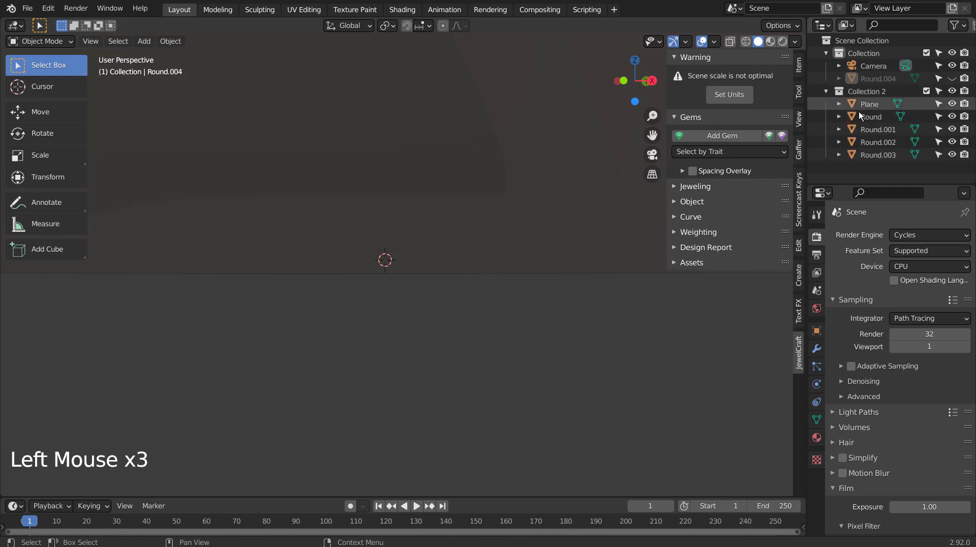
key("KP_Decimal")
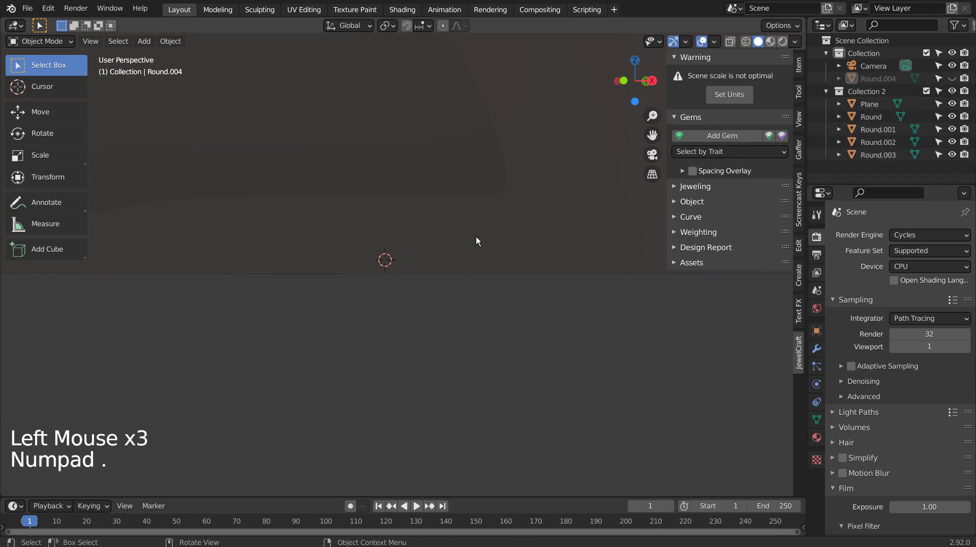
key("KP_0")
Select the uppermost gem of Collection 2 and view its material through the camera in the Shading workspace.
left_click(393, 218)
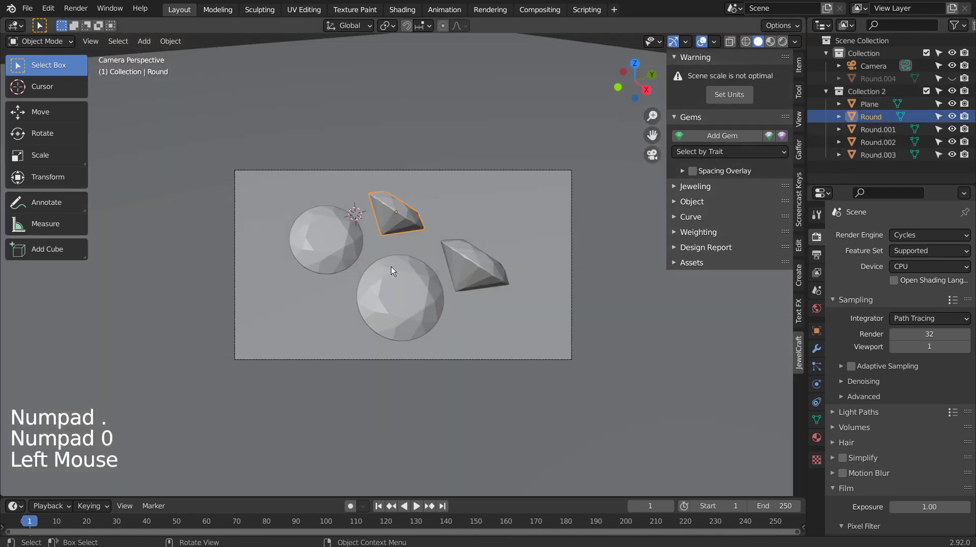
left_click(402, 10)
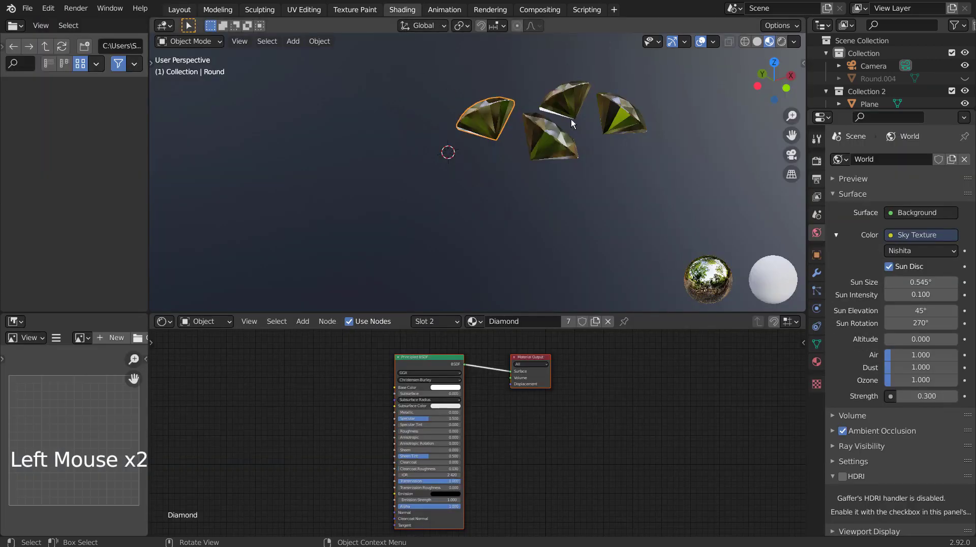
key("KP_0")
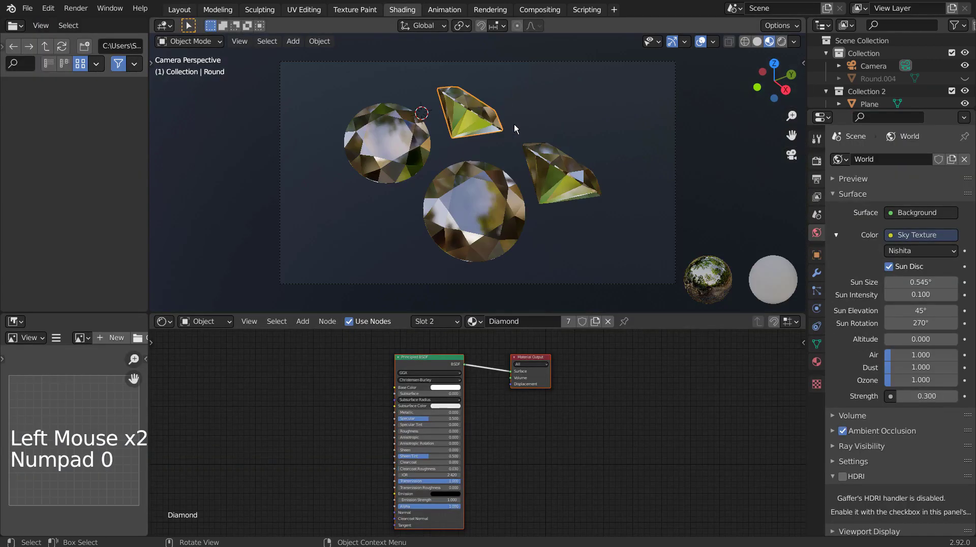
Select the frontmost round gem and examine its Material.001 Glass and Add Shader node tree in a maximized node editor.
left_click(477, 204)
key("ctrl+space")
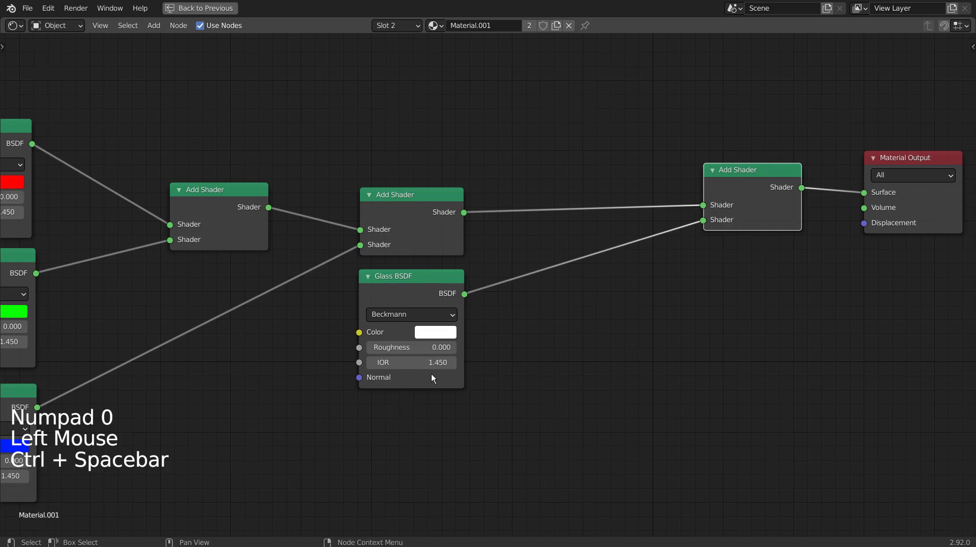
scroll(443, 366, "down", 3)
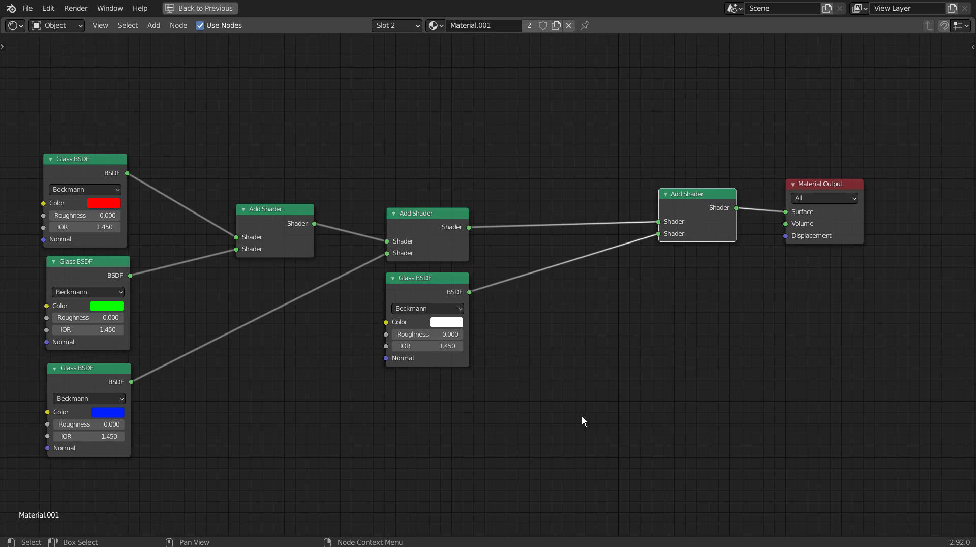
key("ctrl+space")
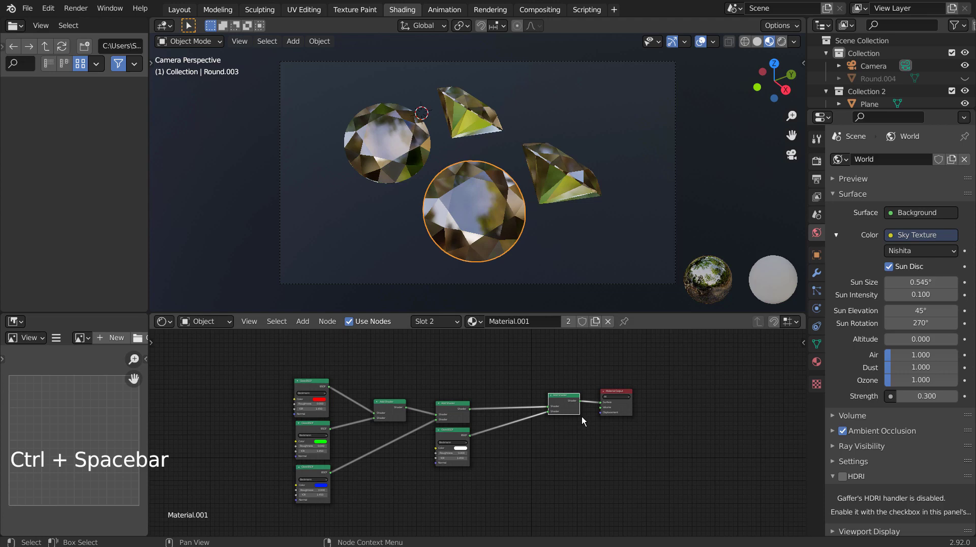
left_click(652, 404)
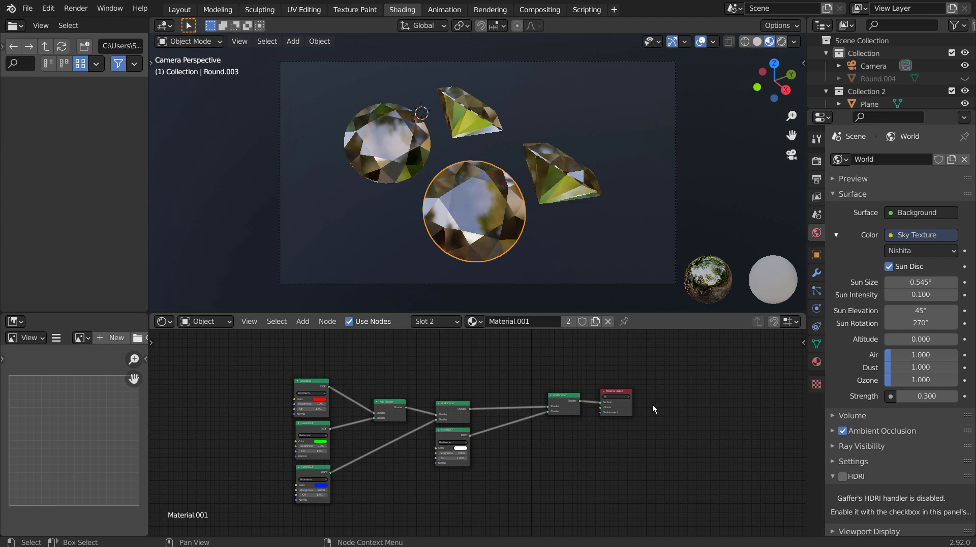
Select the uppermost gem of Collection 2 again and examine its Diamond material's Principled BSDF in a maximized node editor.
left_click(471, 127)
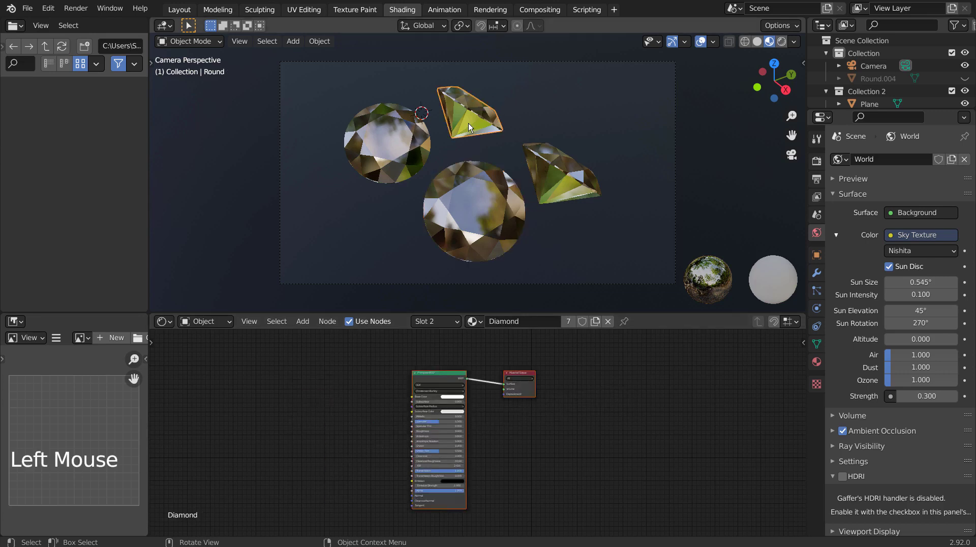
key("ctrl")
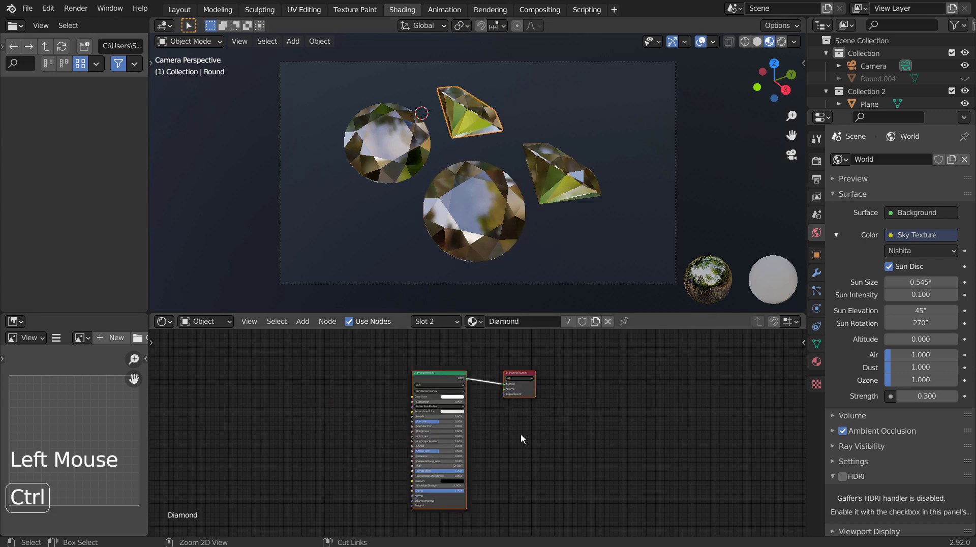
key("ctrl+space")
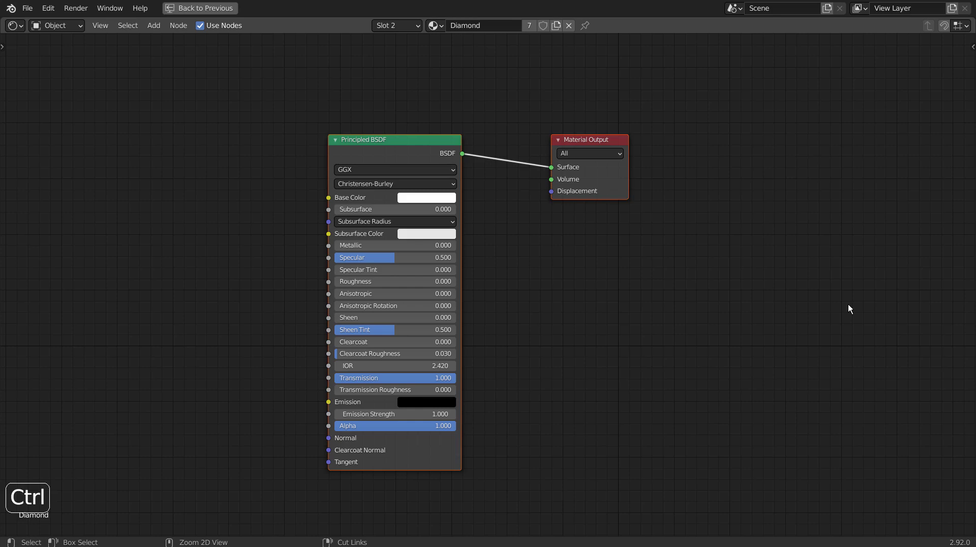
key("ctrl+space")
Exclude Collection 2 from the view layer, unhide the single gem in Collection, and return to the Layout workspace.
left_click(416, 156)
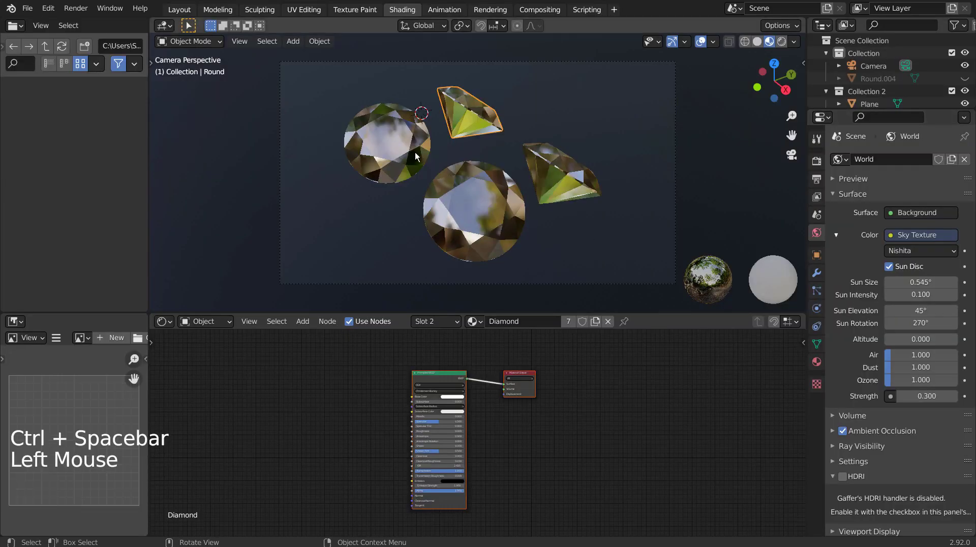
middle_click_drag(445, 239, 414, 226)
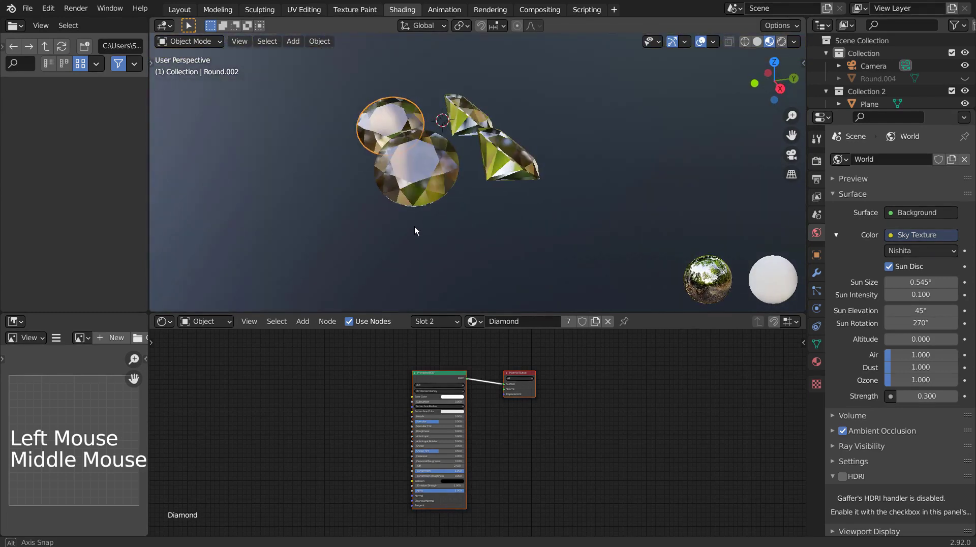
left_click(952, 91)
left_click(965, 79)
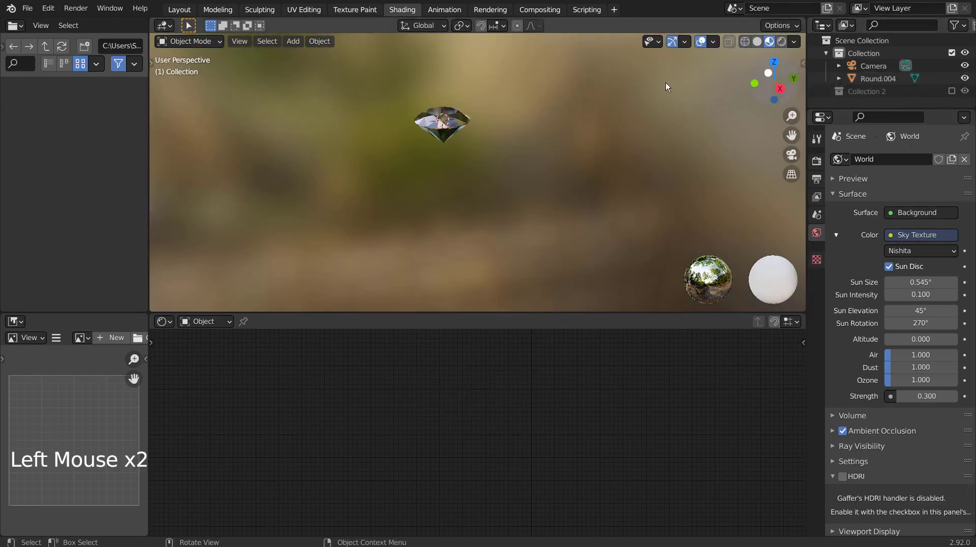
left_click(179, 9)
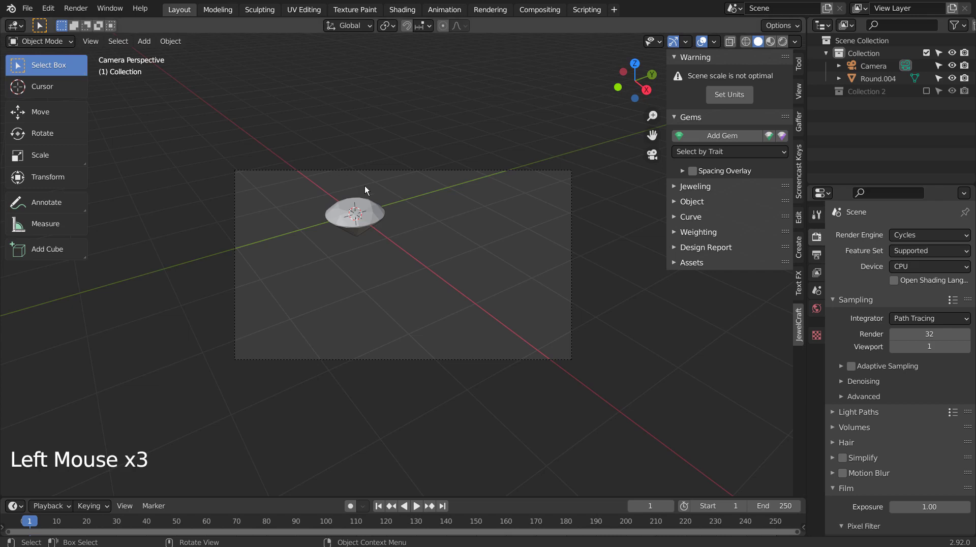
In the front view, tilt the gem about 42° and adjust its height along Z so that it rests on the ground line.
key("KP_1")
left_click(398, 262)
key("g")
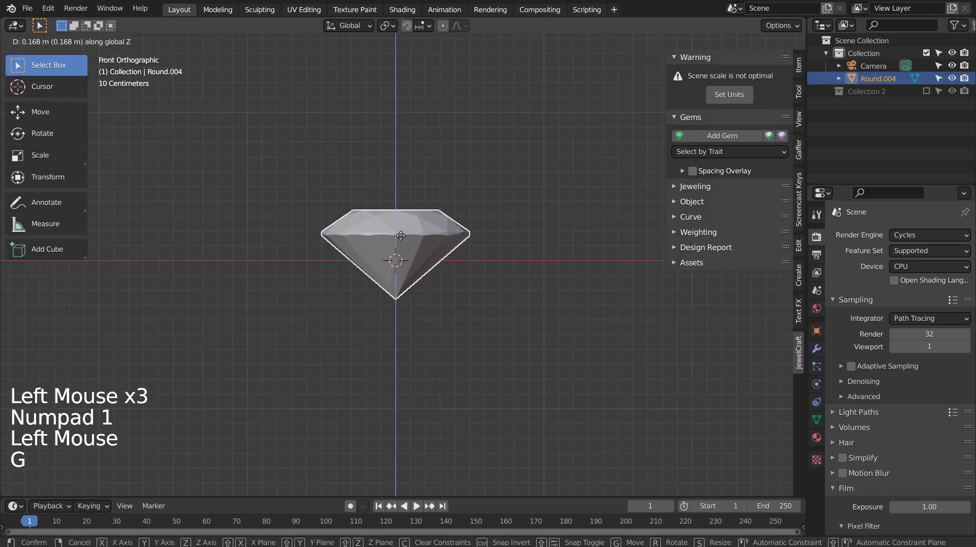
left_click(597, 203)
key("r")
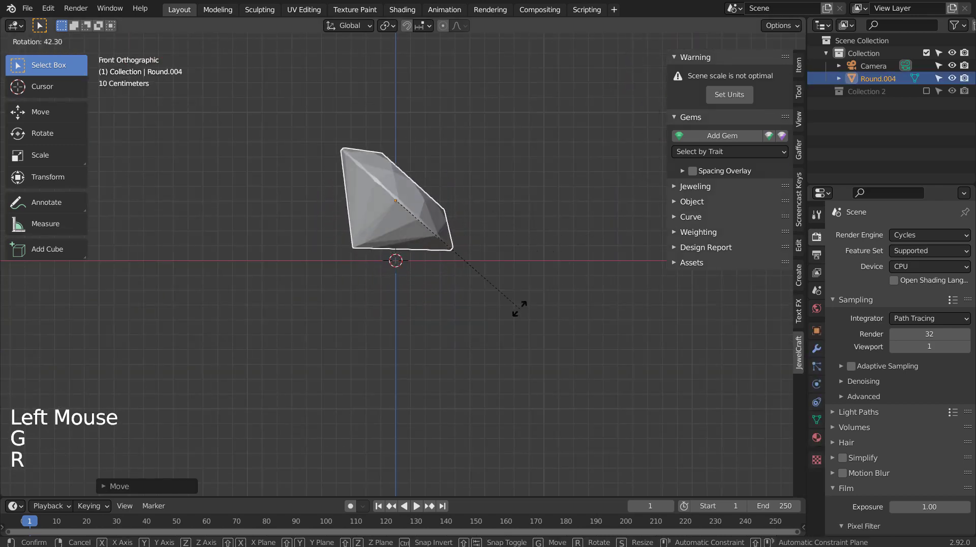
left_click(521, 305)
key("g")
key("z")
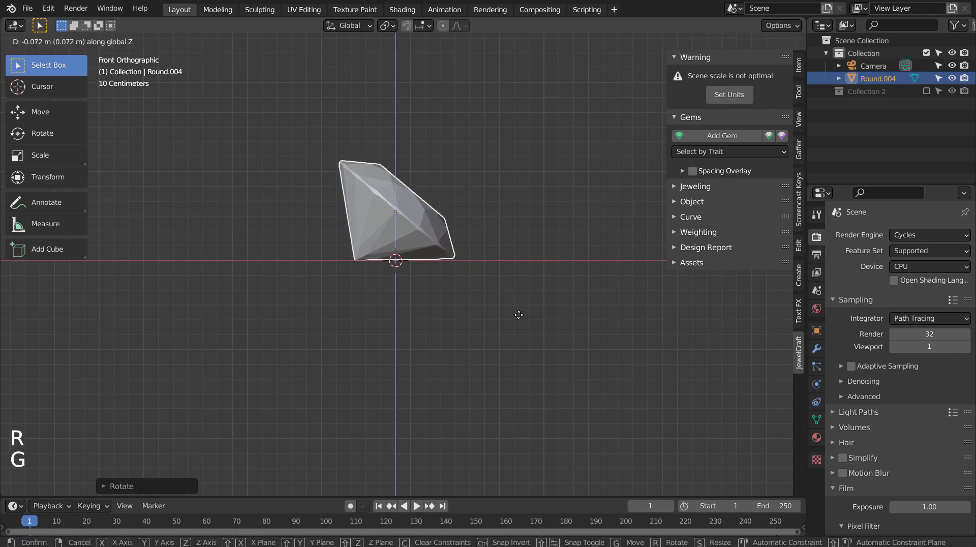
key("r")
left_click(572, 300)
Duplicate the tilted gem and place the copy beside it along the X axis, nearer the camera.
middle_click_drag(572, 300, 520, 347)
scroll(536, 339, "down", 3)
scroll(536, 339, "down", 3)
key("shift+d")
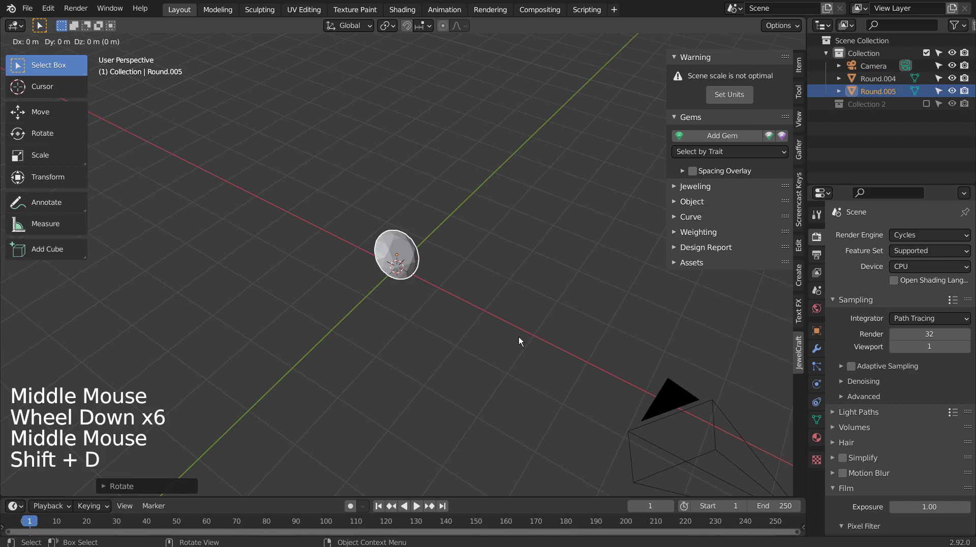
left_click(605, 360)
Duplicate the second gem, rotate the copy about -114° around global Z, and move it about 1.84 m along Y.
key("shift+d")
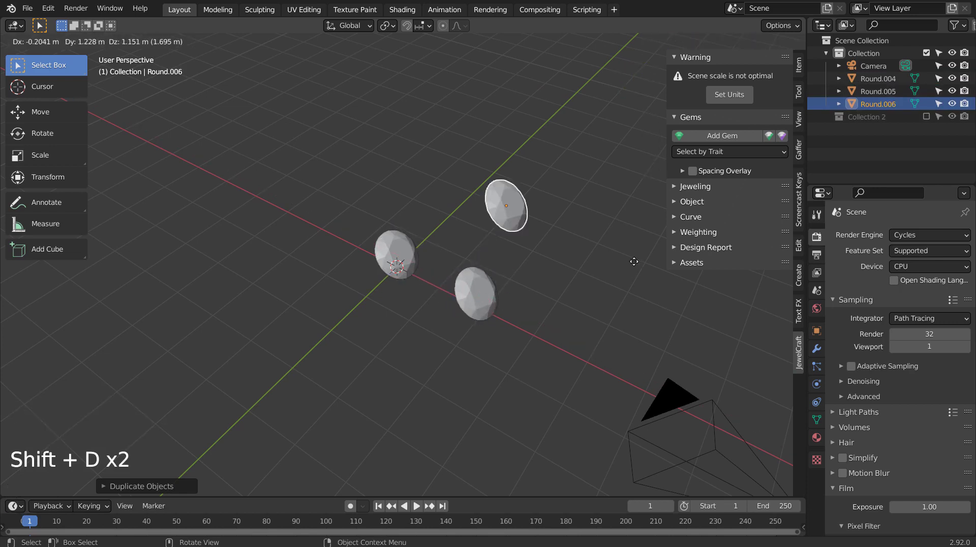
key("r")
key("z")
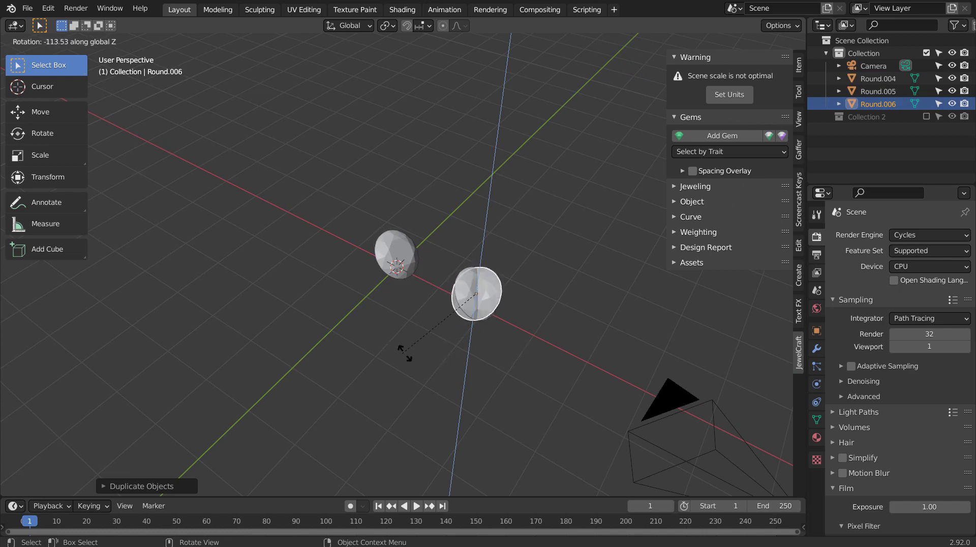
left_click(405, 353)
key("g")
key("y")
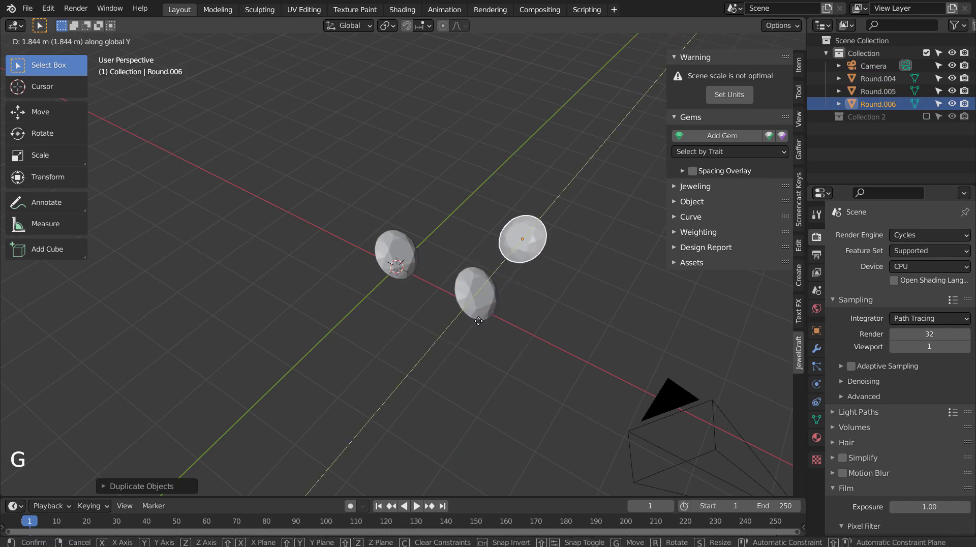
left_click(479, 321)
Duplicate the rotated gem about -1.83 m along X and check the four-gem arrangement through the camera.
key("shift+d")
left_click(405, 280)
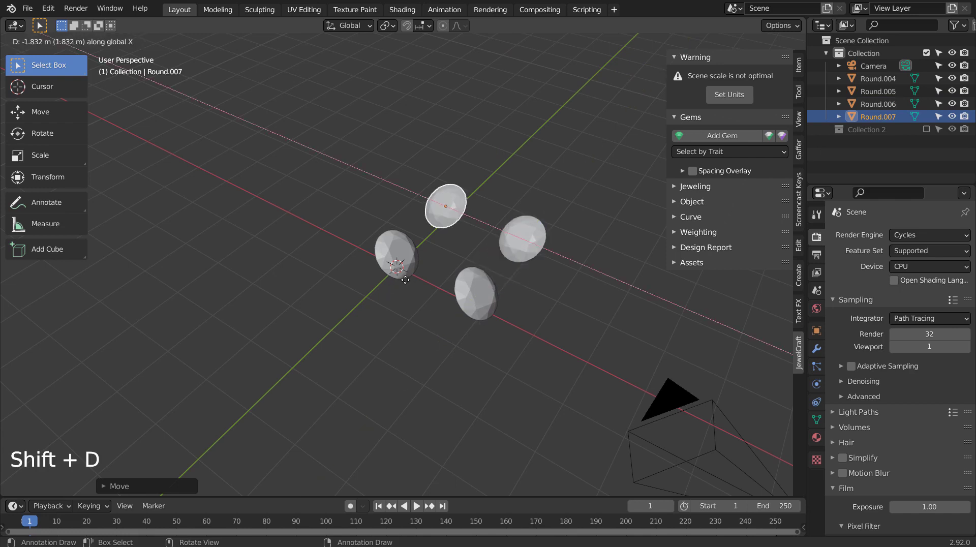
middle_click_drag(413, 304, 364, 331)
scroll(462, 359, "down", 2, "shift")
middle_click_drag(462, 359, 404, 359, "shift")
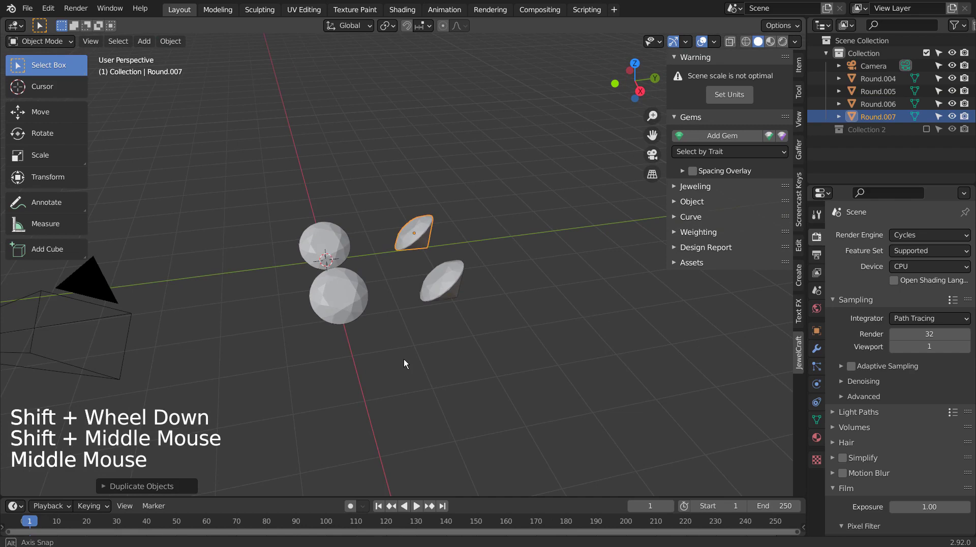
key("KP_0")
key("KP_0")
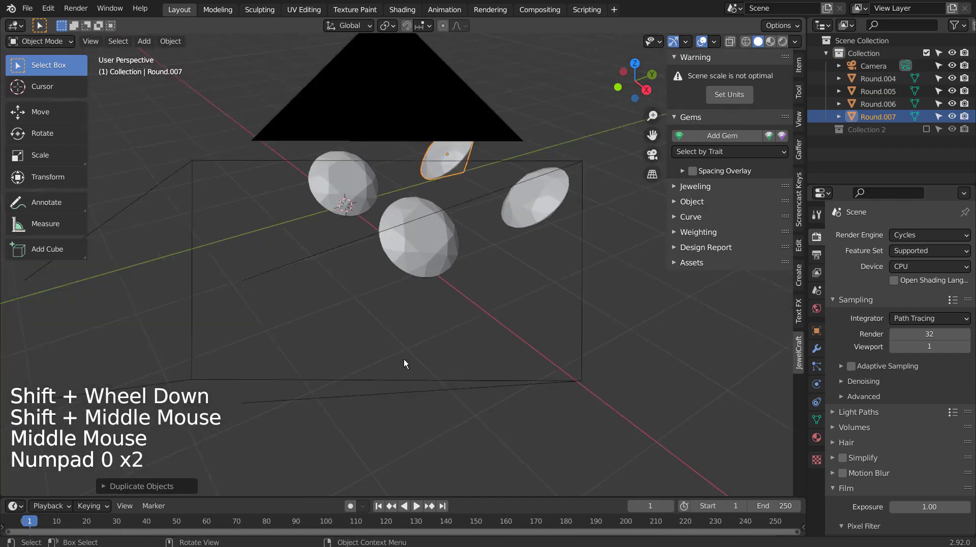
Add a mesh plane beneath the gems and scale it up about 20 times as the ground.
key("shift+a")
mouse_move(425, 274)
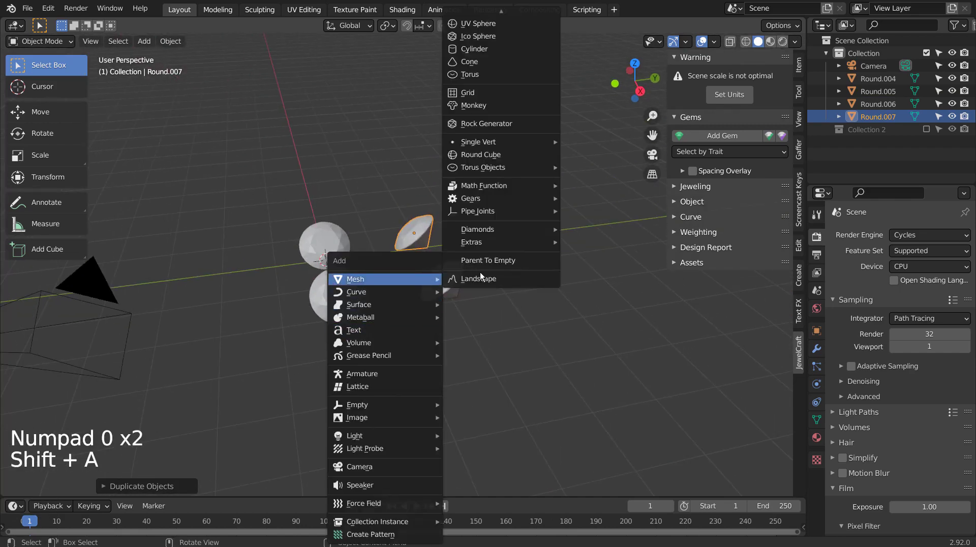
left_click(470, 15)
key("s")
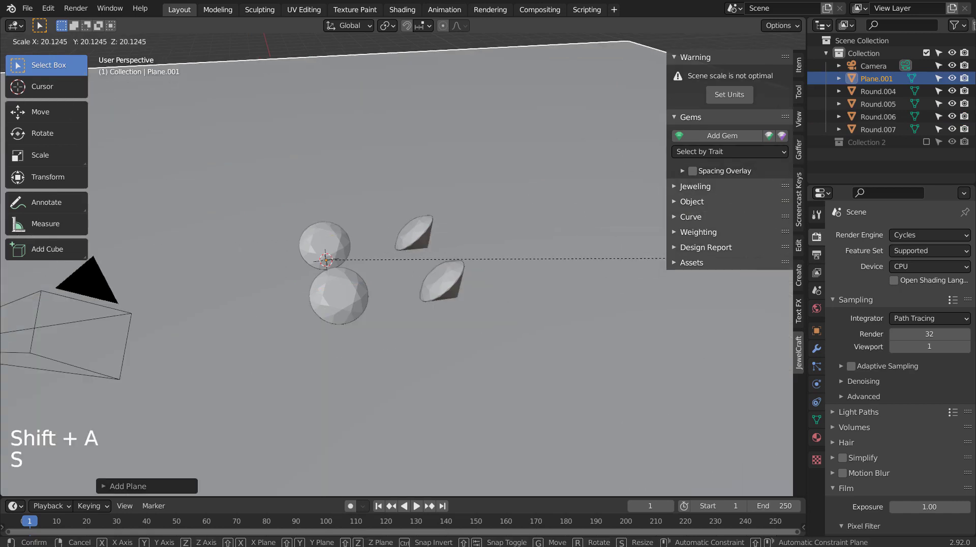
left_click(517, 242)
middle_click_drag(410, 277, 598, 365)
Box-select the four demonstration gems together with the ground plane and delete them.
key("b")
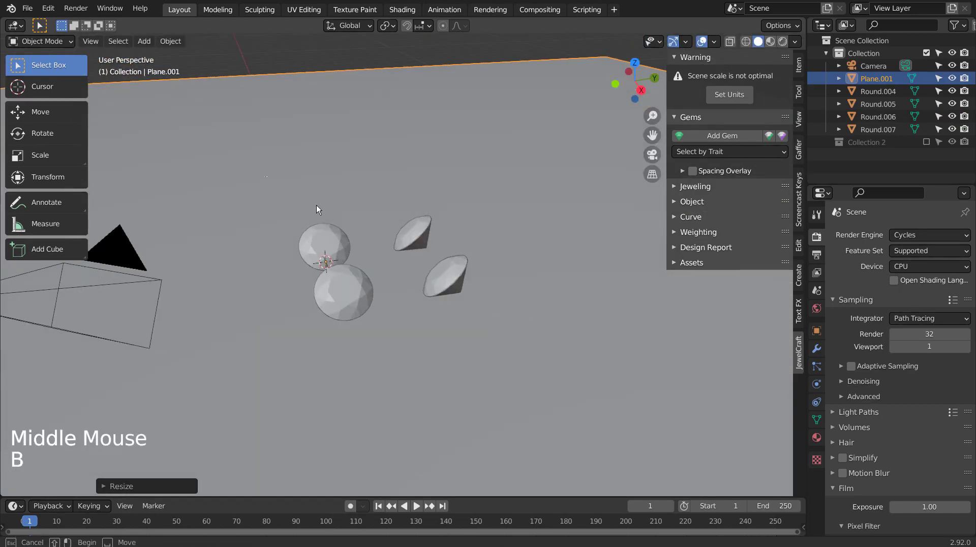
left_click_drag(316, 206, 567, 375)
key("x")
left_click(566, 374)
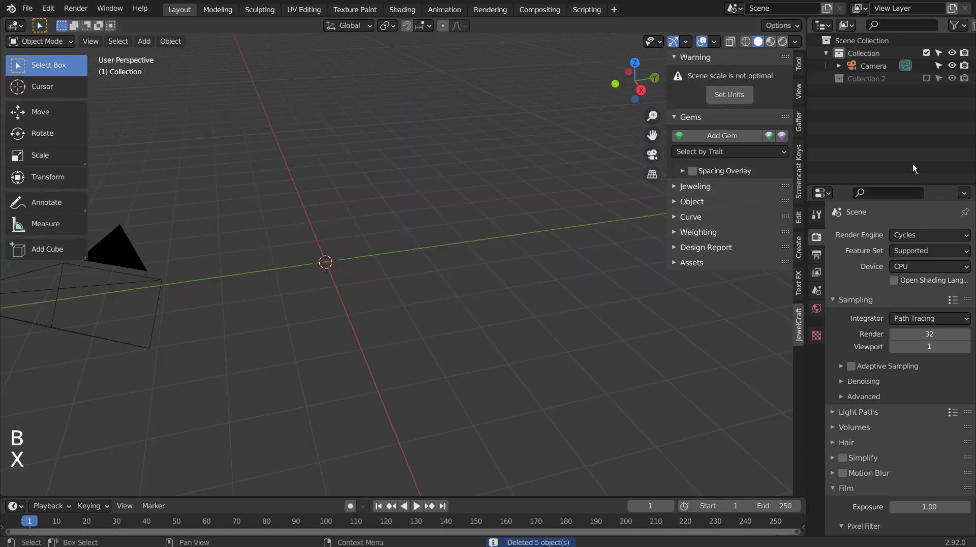
Include Collection 2 in the view layer again, select its ground plane, and preview the scene with rendered viewport shading.
left_click(926, 78)
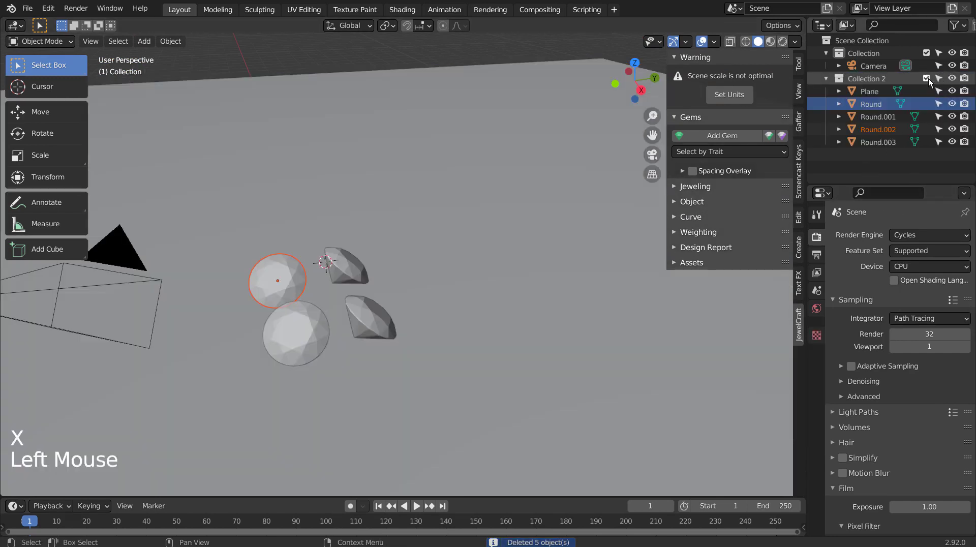
left_click(469, 268)
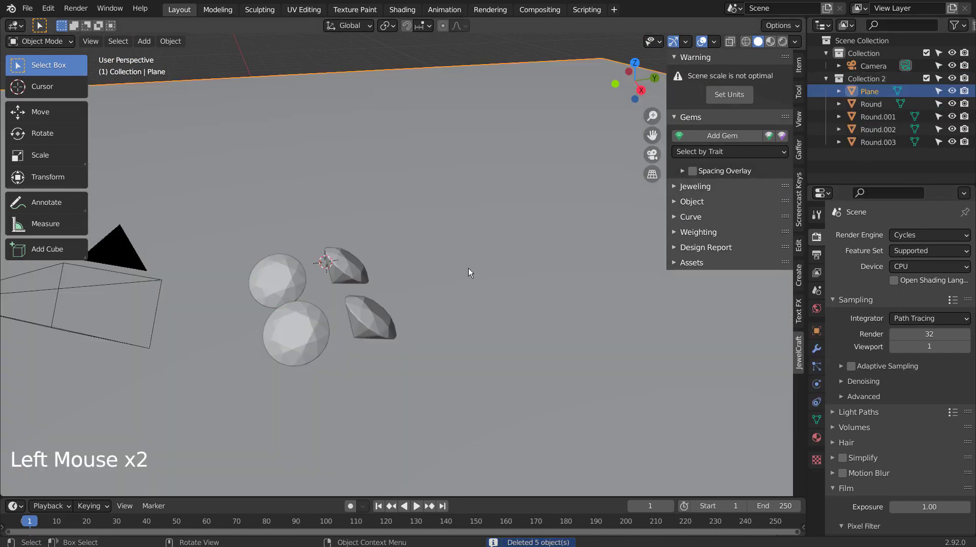
left_click(783, 42)
middle_click_drag(467, 319, 539, 305)
left_click(542, 305)
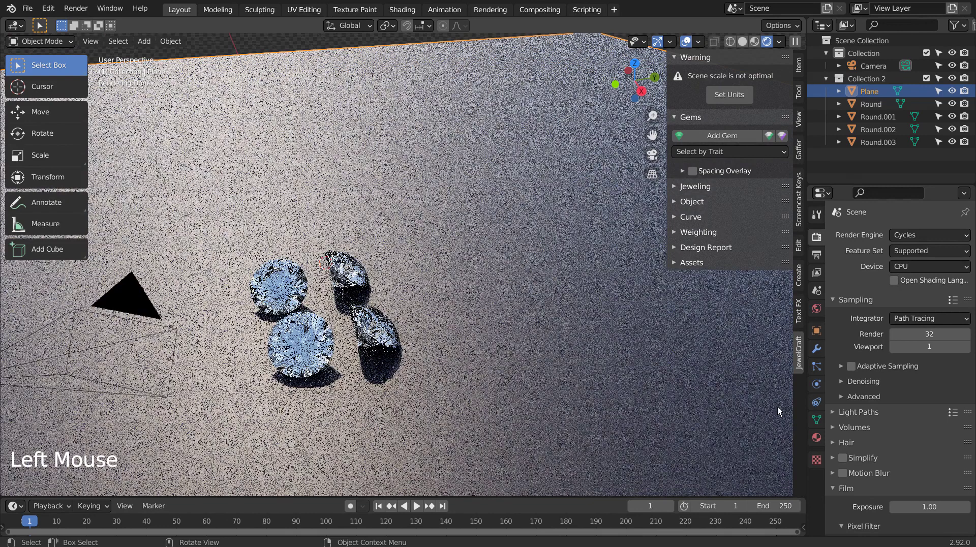
Examine the ground plane's Material.003 in the material properties and in the Shading workspace's maximized node editor.
left_click(817, 438)
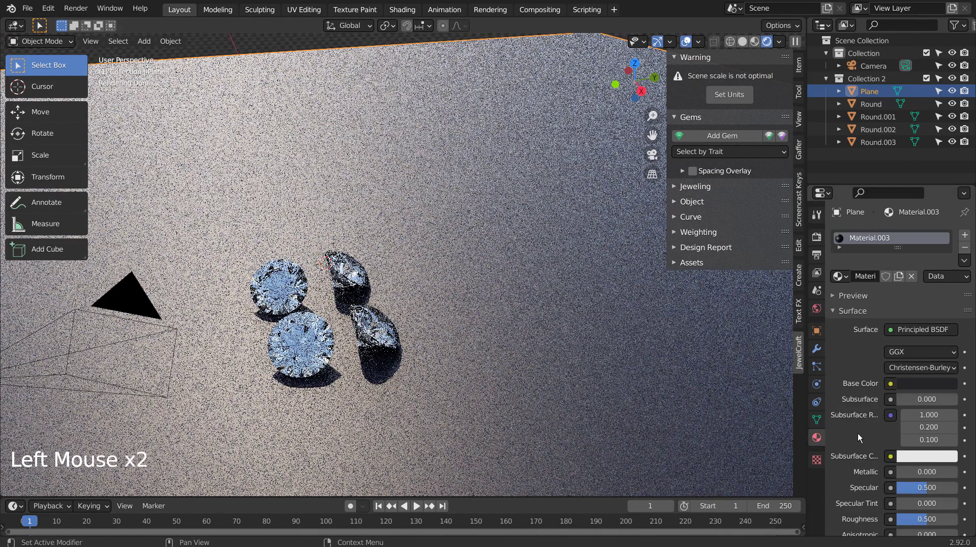
left_click(403, 10)
key("ctrl+space")
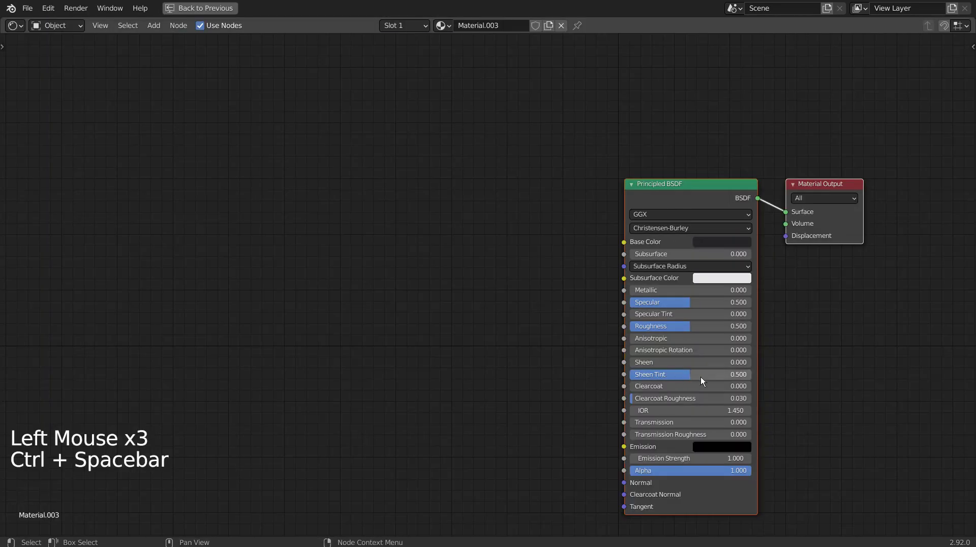
middle_click_drag(702, 377, 551, 349, "shift")
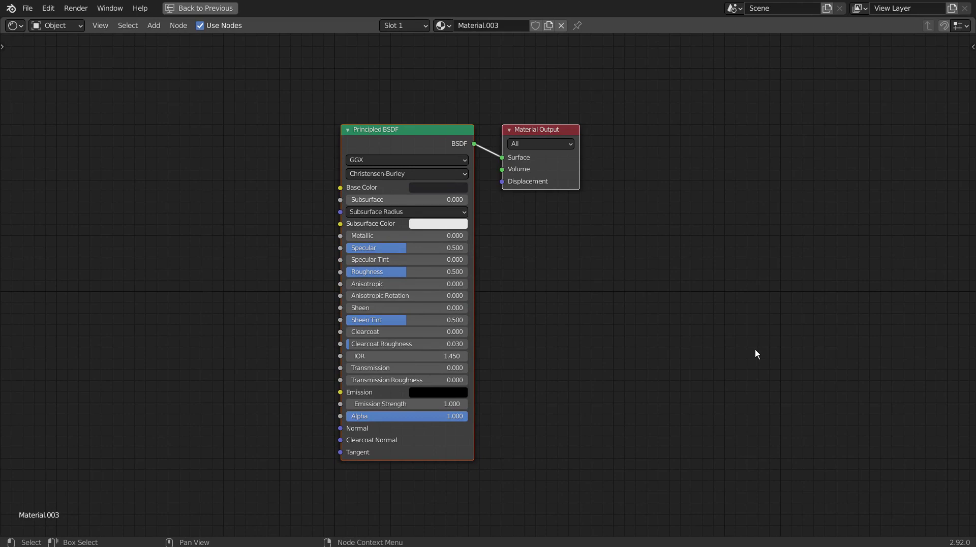
Restore the Shading layout and review the world's Nishita Sky Texture settings with the viewport in rendered shading.
key("ctrl+space")
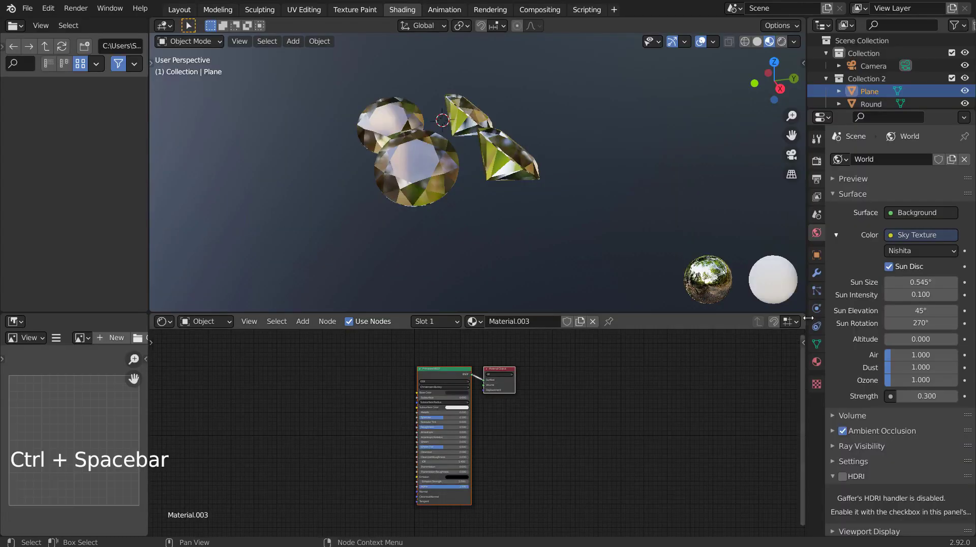
left_click(817, 233)
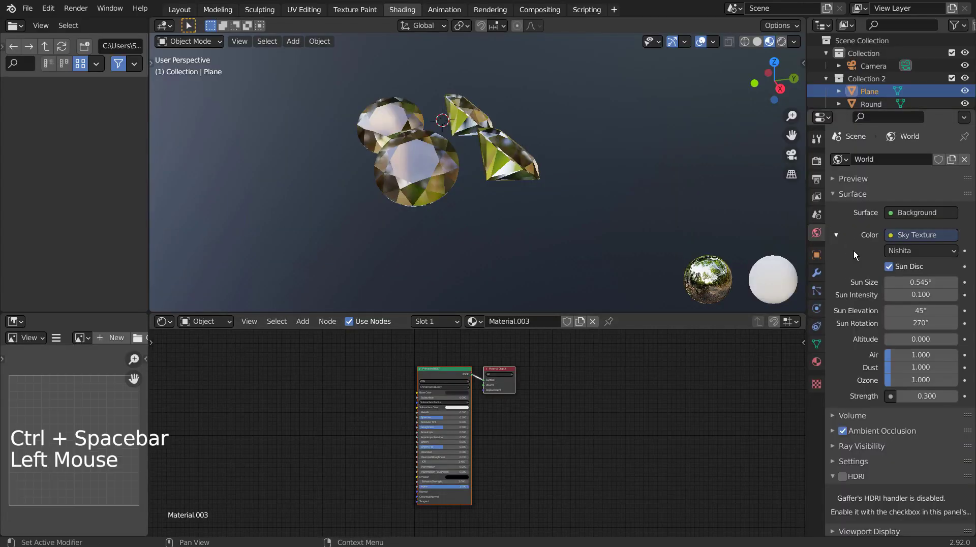
left_click(782, 41)
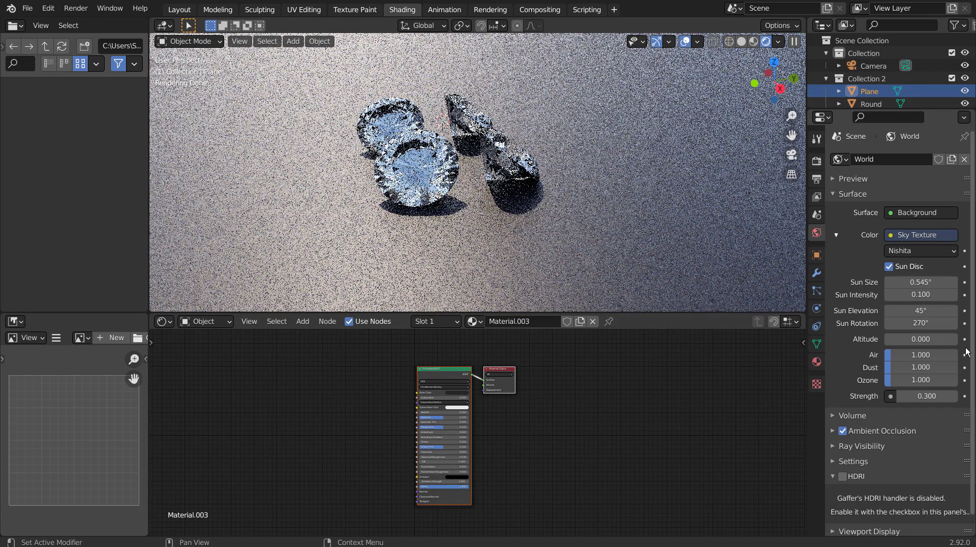
Review the Denoise node setup in the Compositing workspace and the Cycles sampling settings in the Layout workspace.
left_click(530, 10)
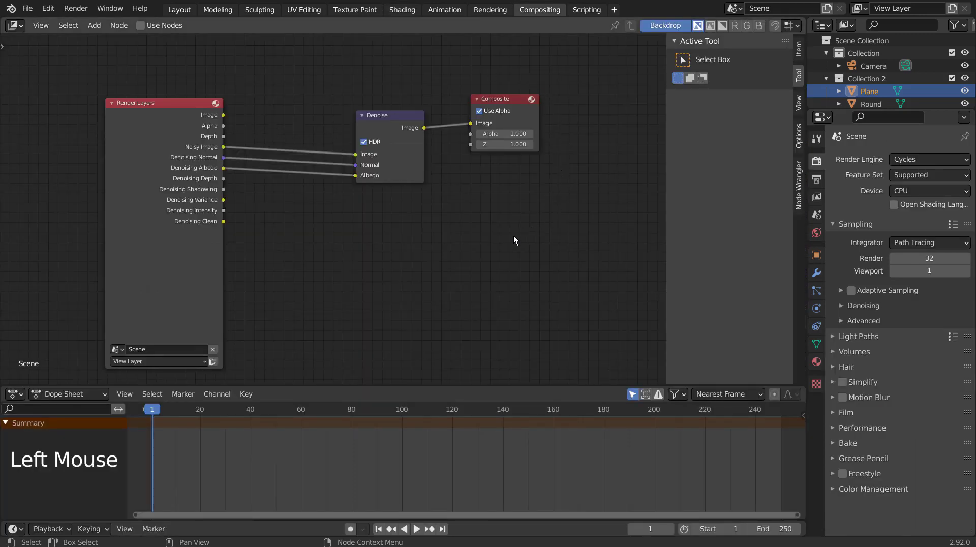
left_click(186, 8)
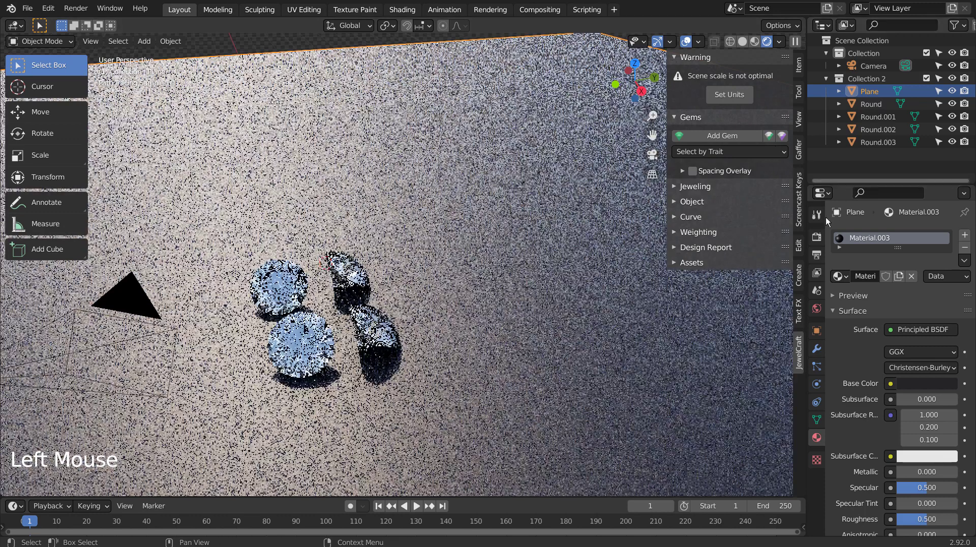
left_click(817, 237)
left_click(946, 336)
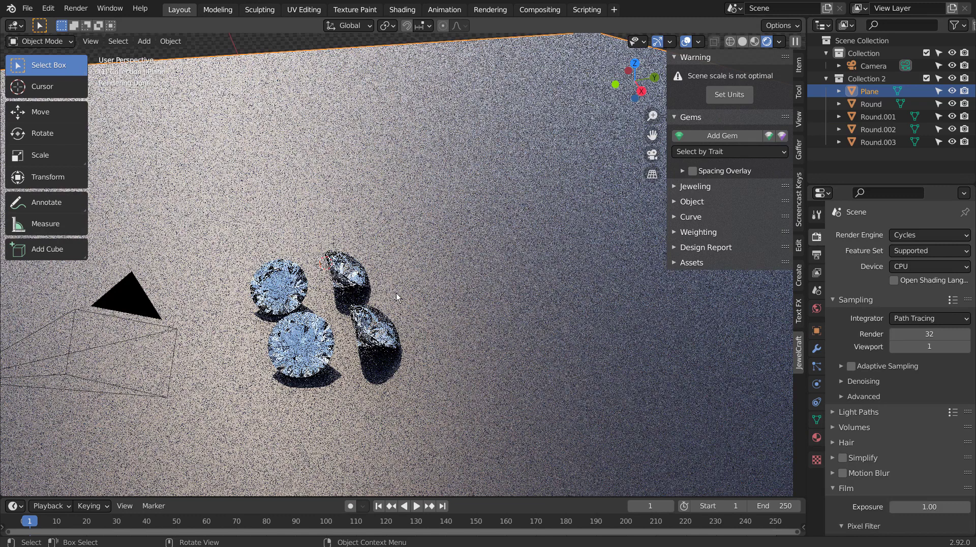
Select the farther side-lying gem and inspect its Diamond material in the Shading workspace's maximized node editor.
left_click(351, 269)
left_click(402, 10)
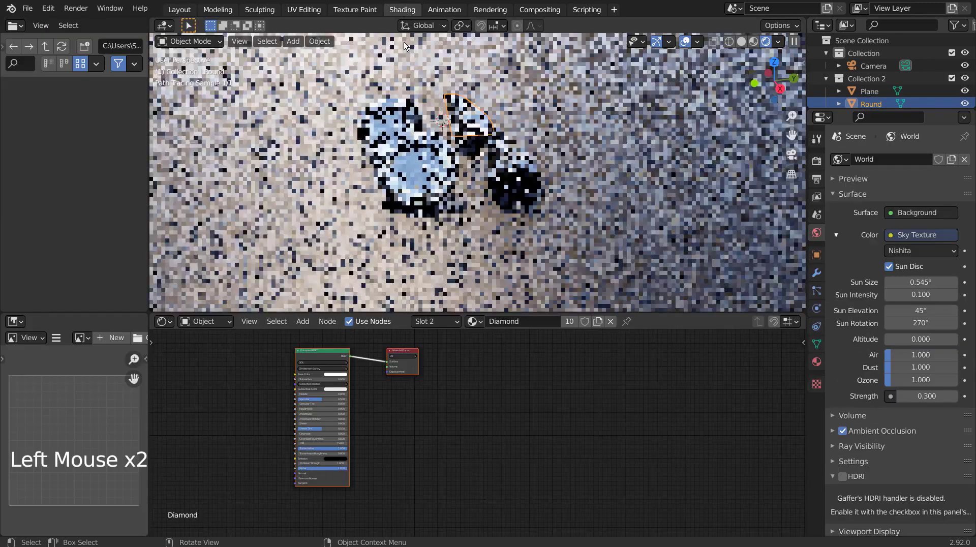
key("ctrl+space")
middle_click_drag(364, 236, 569, 225, "shift")
scroll(513, 239, "up", 3)
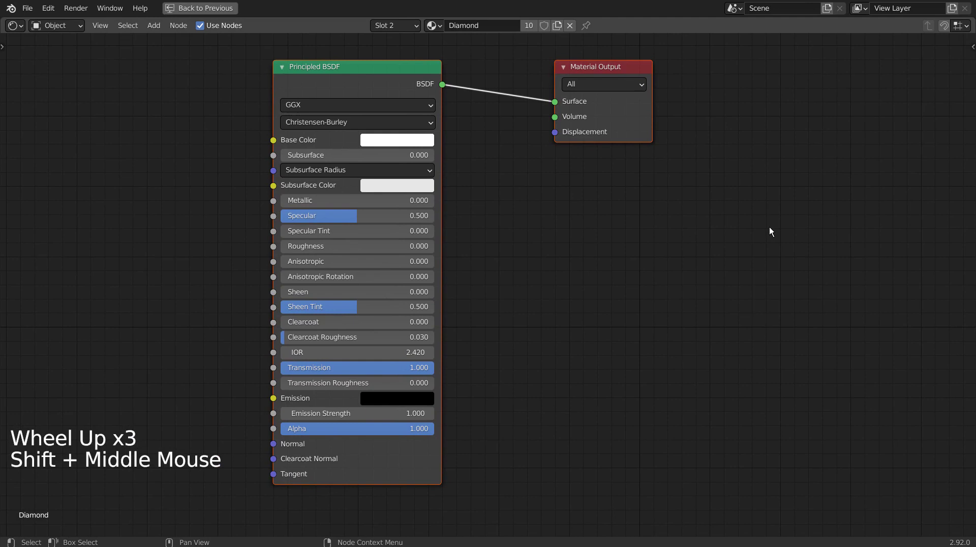